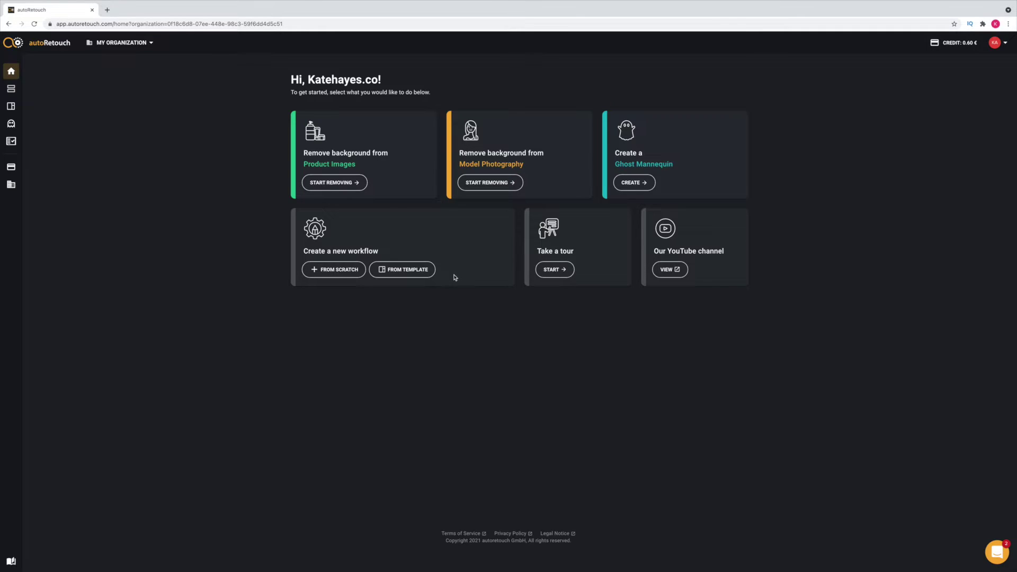
- Start a from-scratch workflow with IMG_1338.JPG as the sample image and add remove background
{"action": "left_click", "coordinate": [333, 269]}
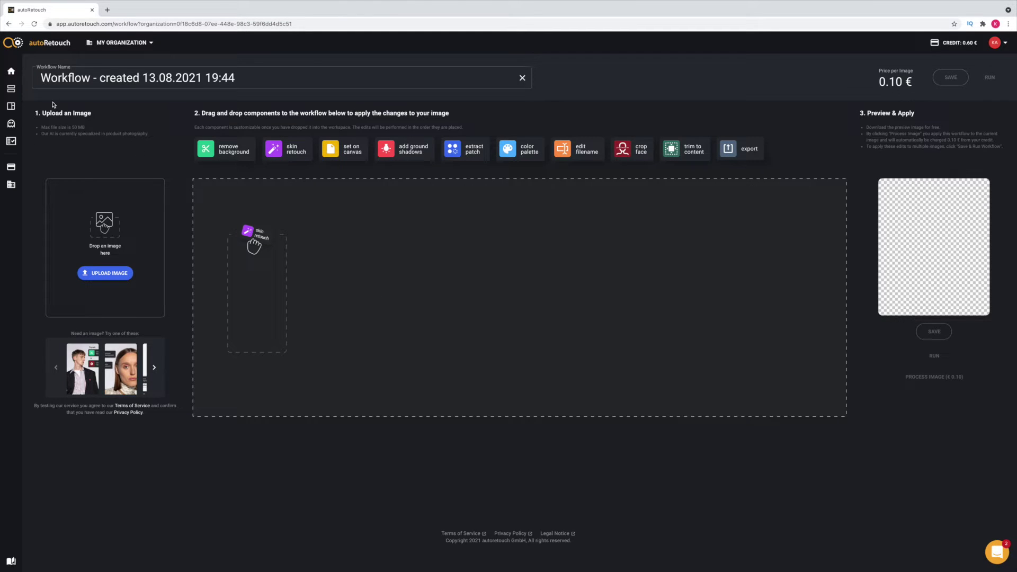
{"action": "left_click", "coordinate": [142, 298]}
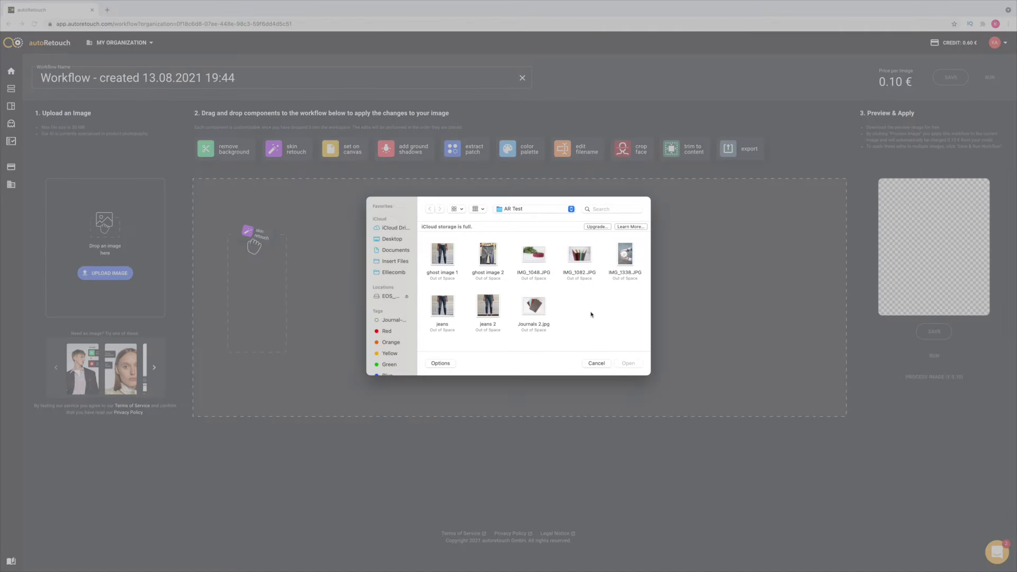
{"action": "left_click", "coordinate": [625, 255]}
{"action": "left_click", "coordinate": [628, 363]}
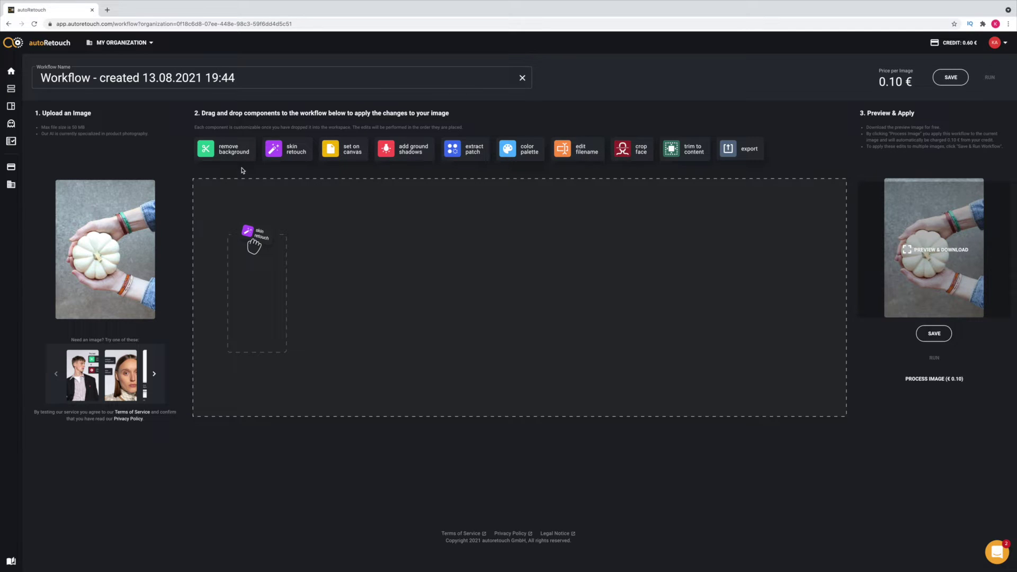
{"action": "left_click_drag", "start_coordinate": [236, 157], "coordinate": [245, 262]}
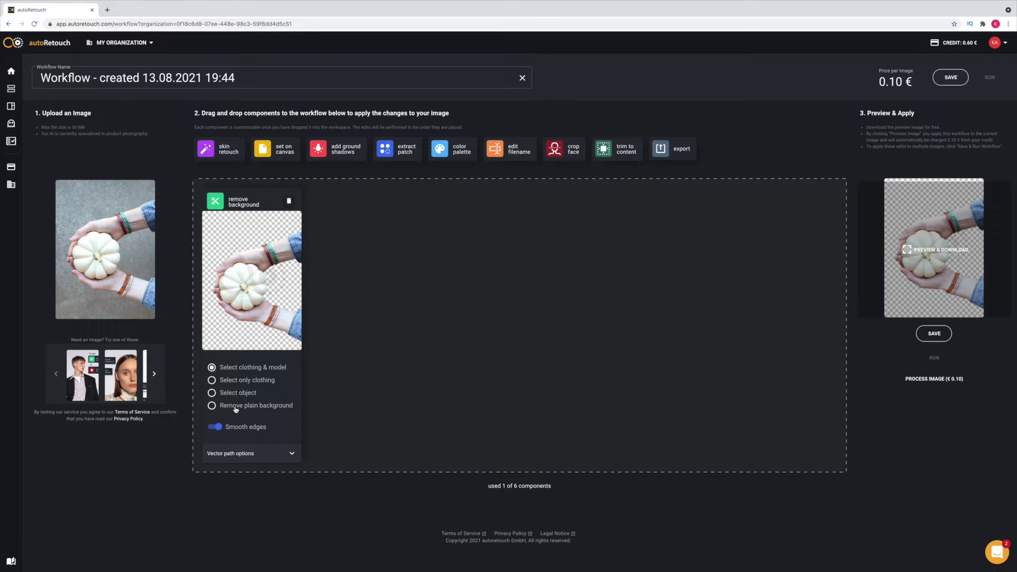
- Set the remove background step to cut out the object using Select object
{"action": "left_click", "coordinate": [212, 393]}
- Add an add ground shadows step after remove background with its size slid toward LARGE
{"action": "left_click_drag", "start_coordinate": [323, 156], "coordinate": [364, 227]}
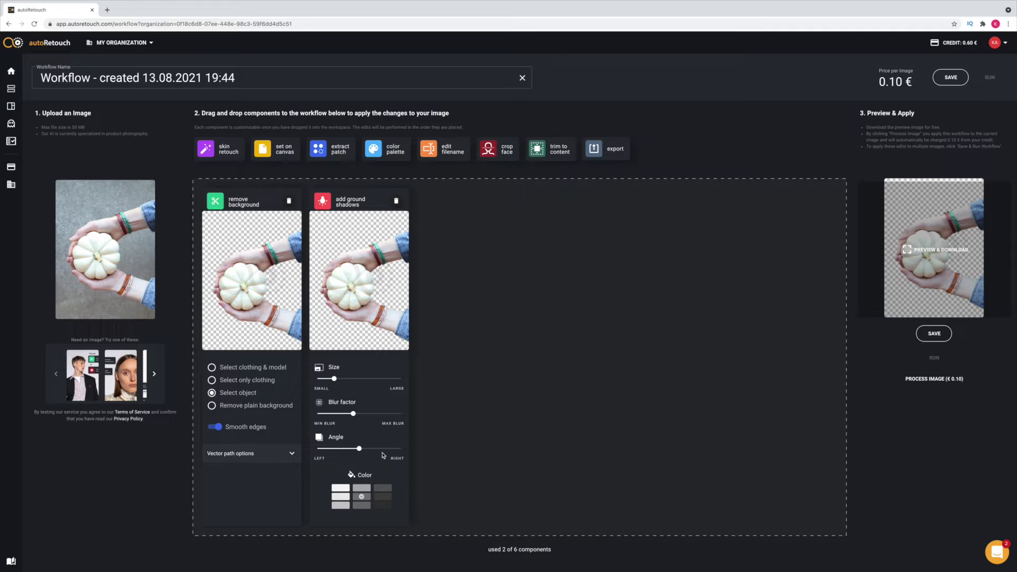
{"action": "left_click_drag", "start_coordinate": [333, 382], "coordinate": [393, 380]}
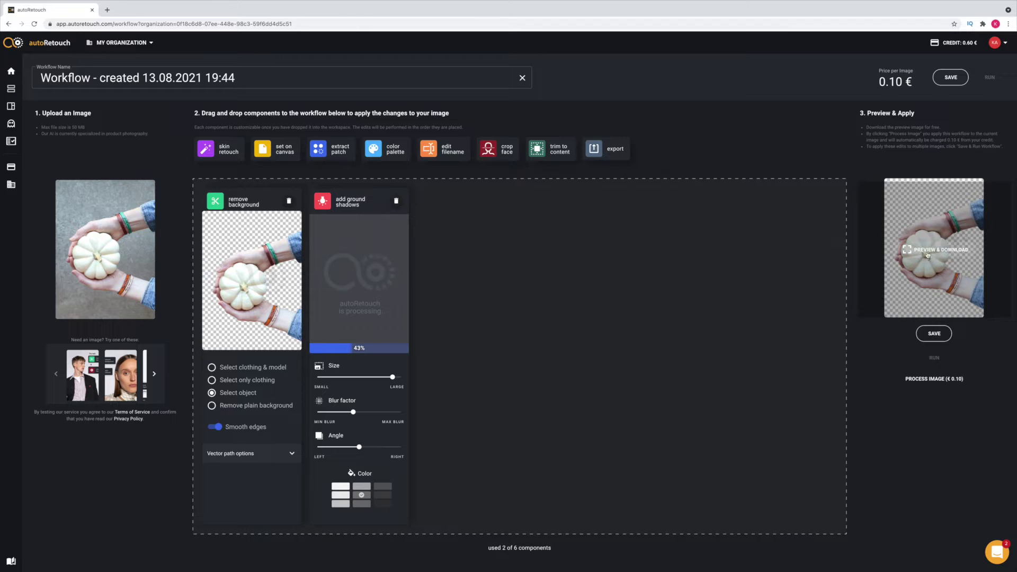
{"action": "left_click", "coordinate": [960, 252]}
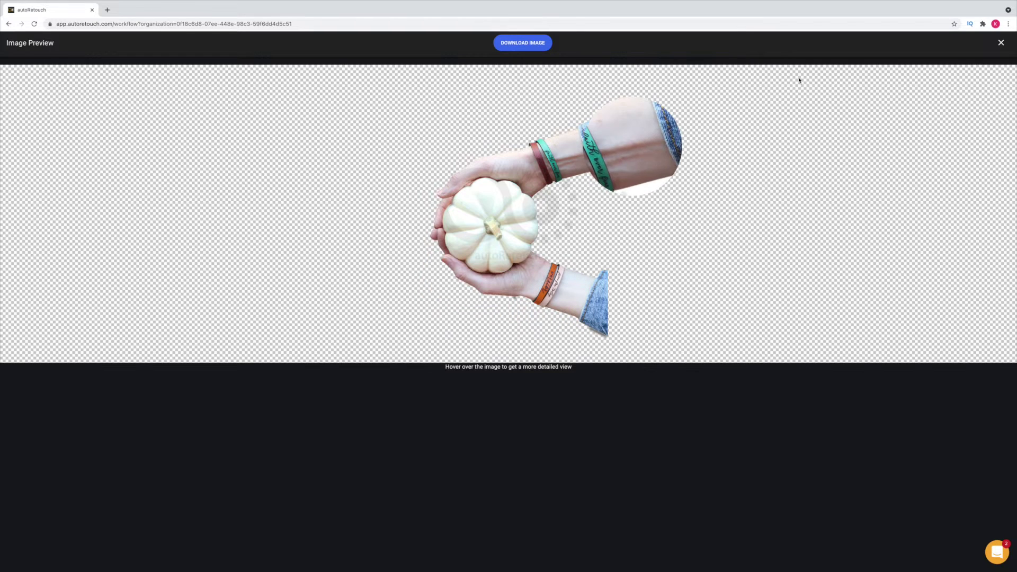
{"action": "left_click", "coordinate": [1001, 43]}
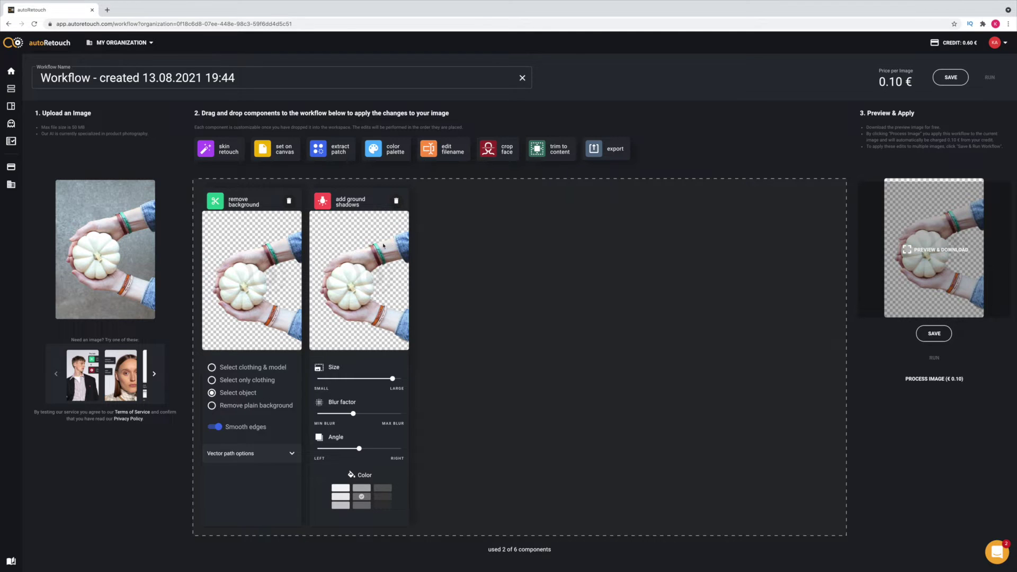
{"action": "left_click_drag", "start_coordinate": [273, 149], "coordinate": [449, 222]}
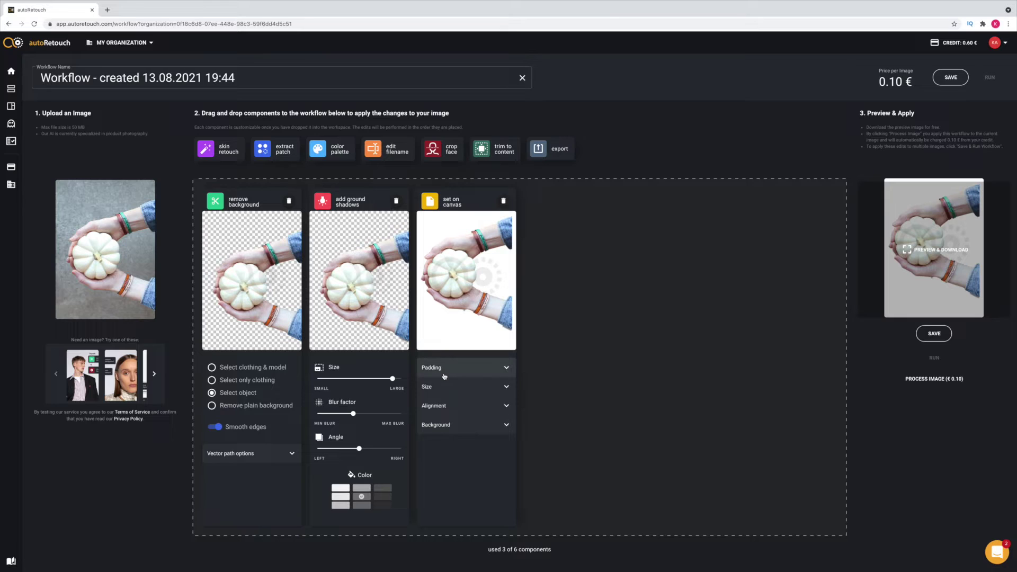
- Set the canvas width and height from 1122 to 700 × 700
{"action": "left_click", "coordinate": [484, 372]}
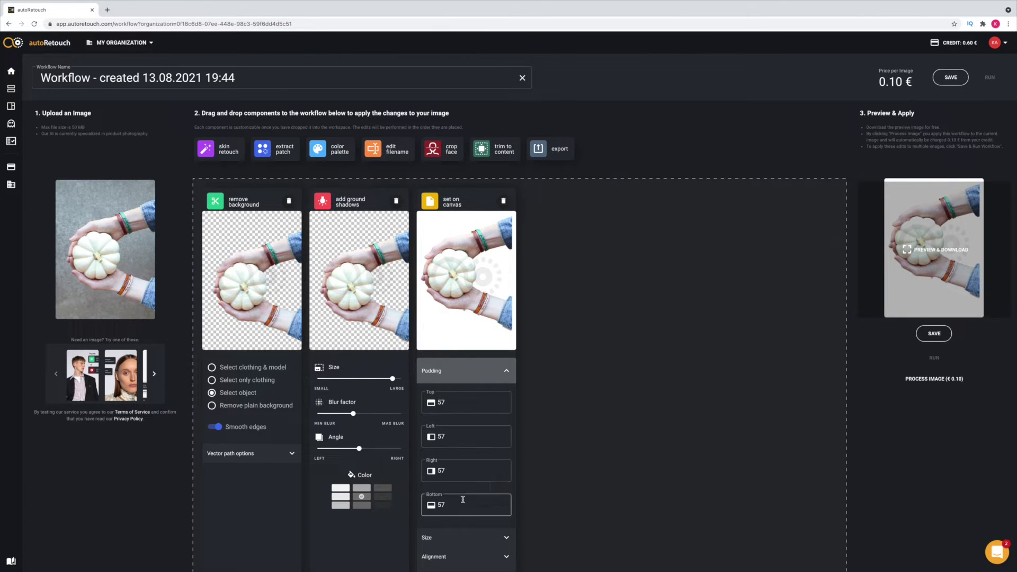
{"action": "left_click", "coordinate": [504, 372]}
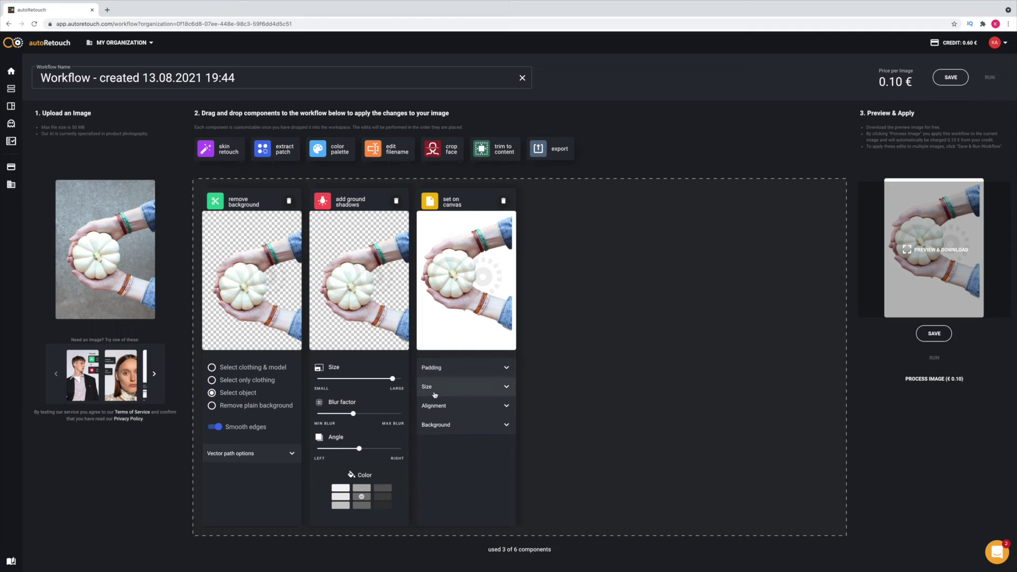
{"action": "left_click", "coordinate": [434, 394]}
{"action": "left_click", "coordinate": [485, 423]}
{"action": "left_click_drag", "start_coordinate": [484, 425], "coordinate": [417, 424]}
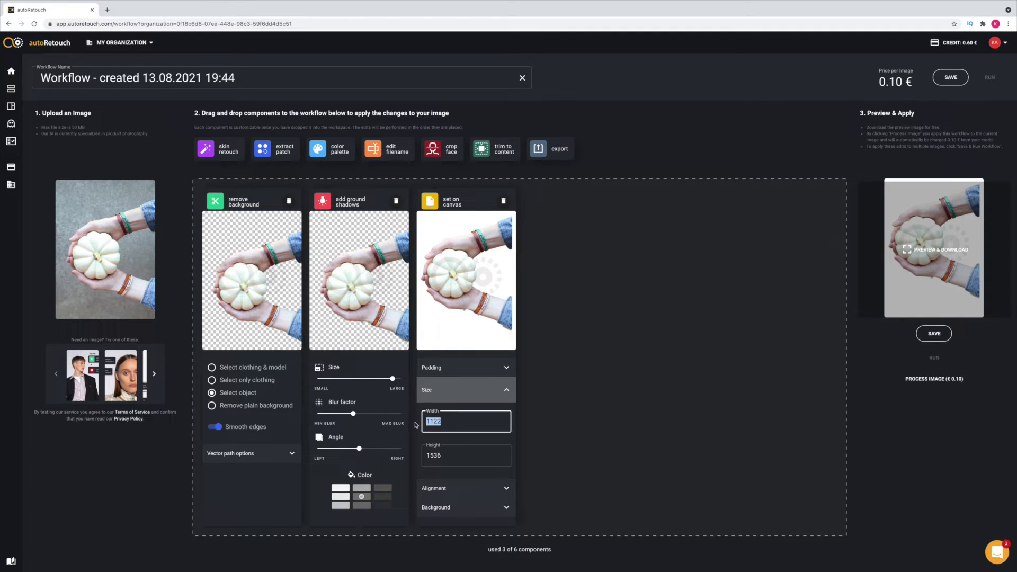
{"action": "type", "text": "700"}
{"action": "left_click", "coordinate": [474, 454]}
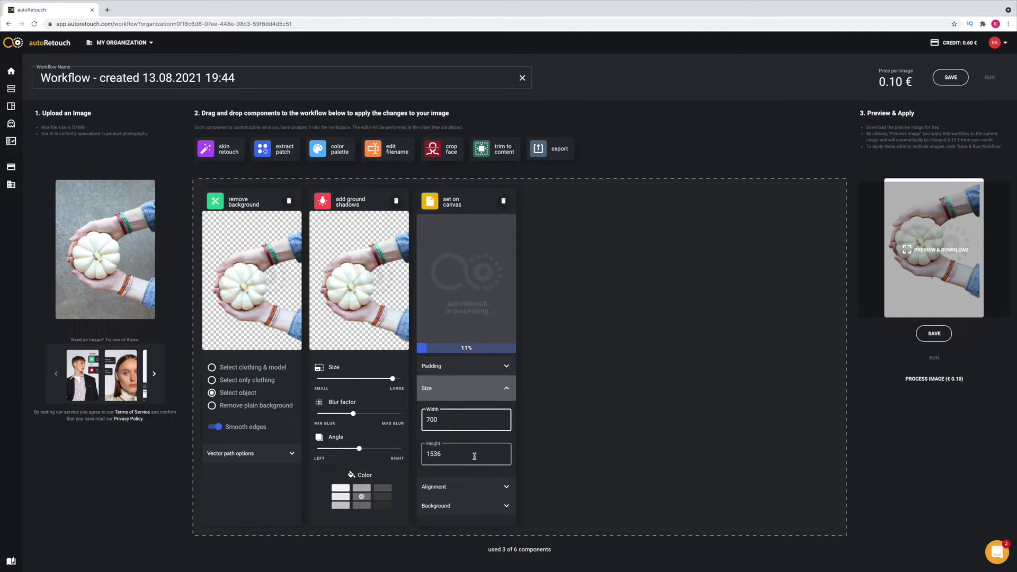
{"action": "key", "text": "BackSpace"}
{"action": "key", "text": "BackSpace"}
{"action": "key", "text": "BackSpace"}
{"action": "key", "text": "BackSpace"}
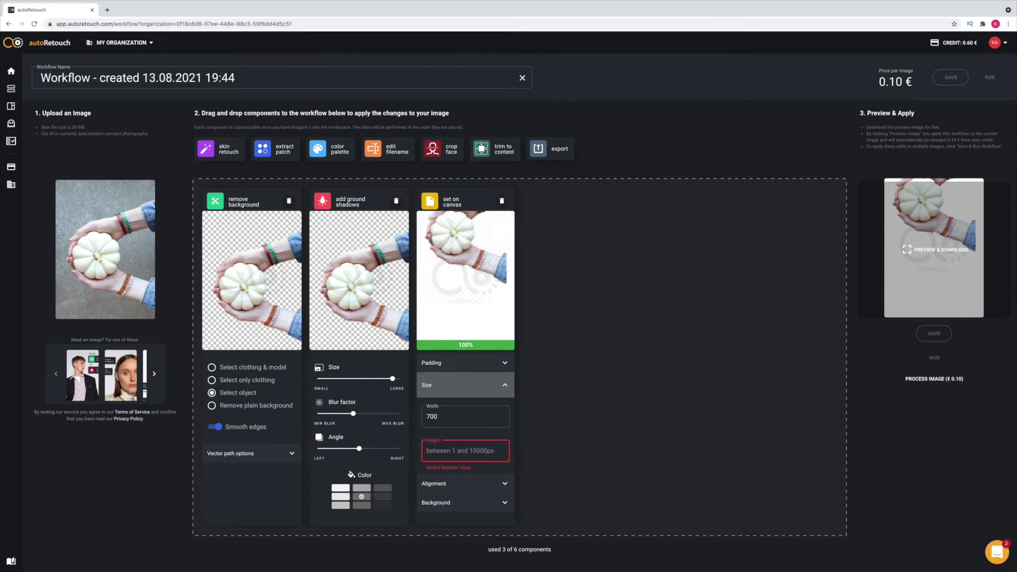
{"action": "type", "text": "700"}
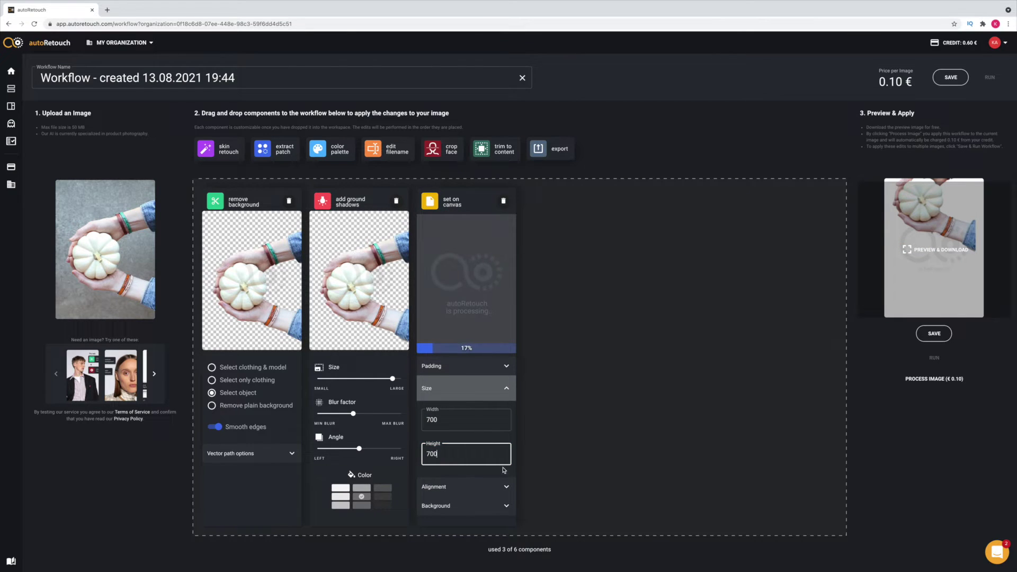
{"action": "left_click", "coordinate": [504, 473]}
- Set the canvas vertical alignment to Center
{"action": "left_click", "coordinate": [502, 483]}
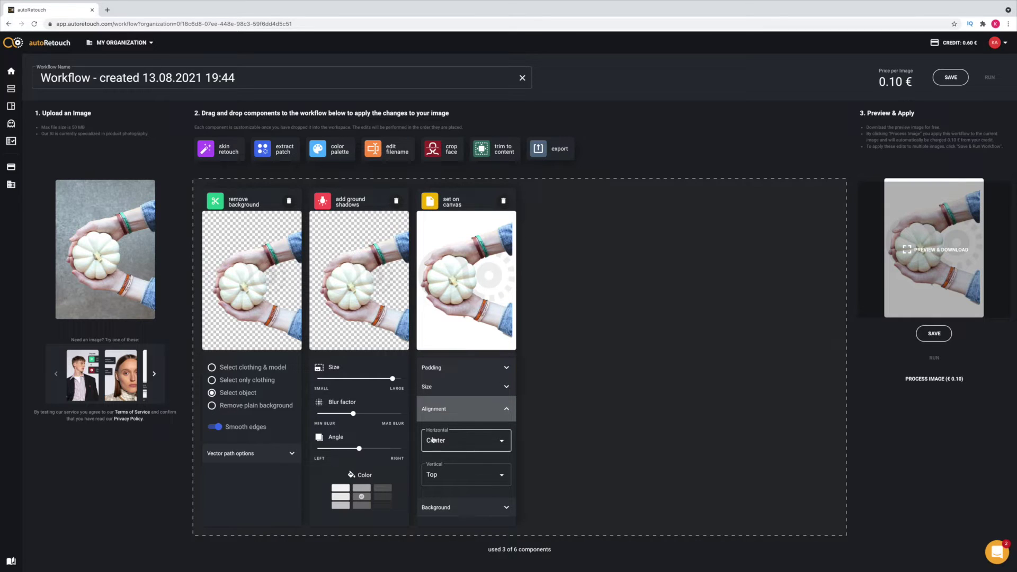
{"action": "left_click", "coordinate": [452, 475]}
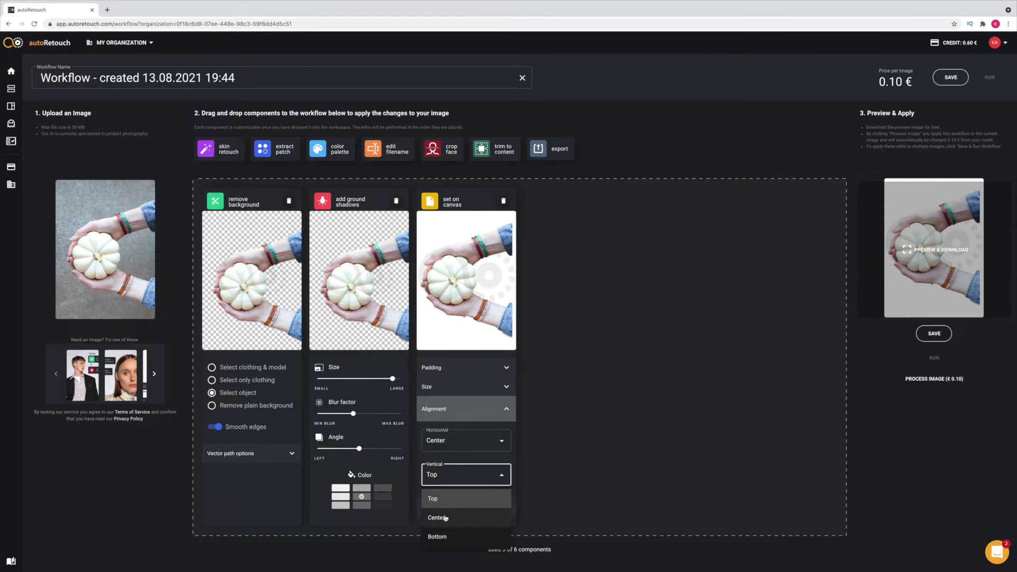
{"action": "left_click", "coordinate": [454, 516]}
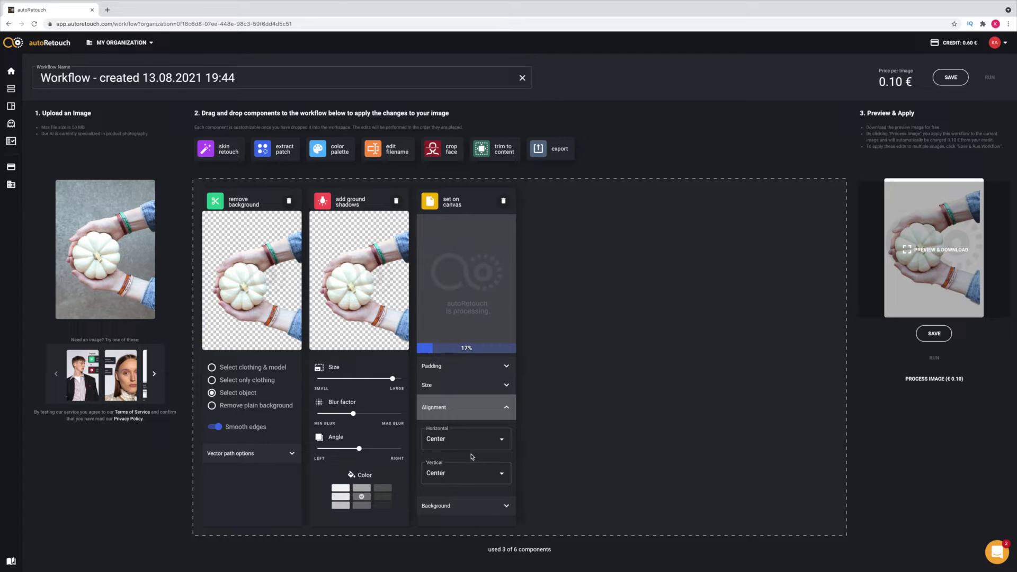
{"action": "left_click", "coordinate": [498, 506]}
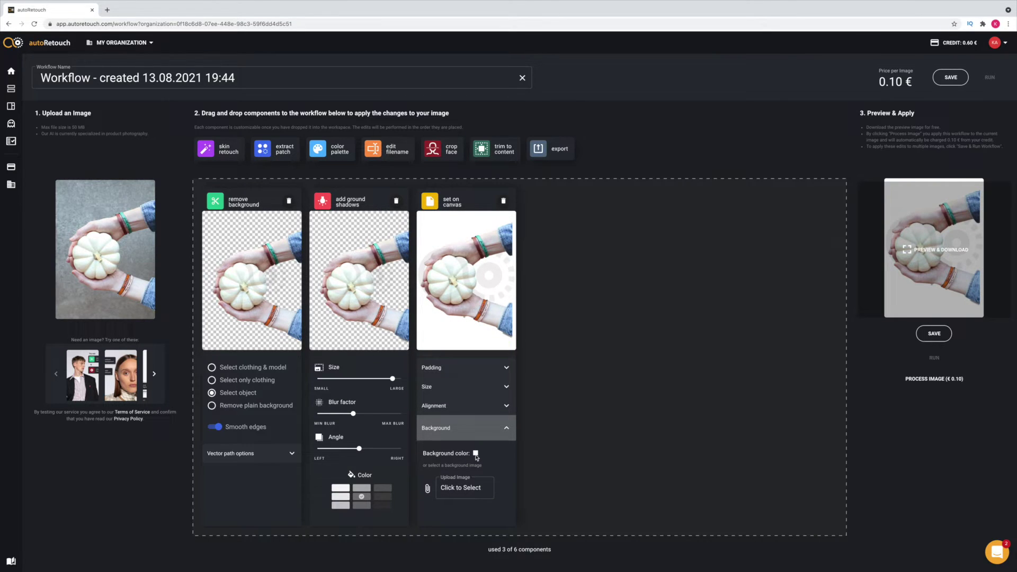
- Switch the canvas background from teal to grey, then add an edit filename step
{"action": "left_click", "coordinate": [476, 453]}
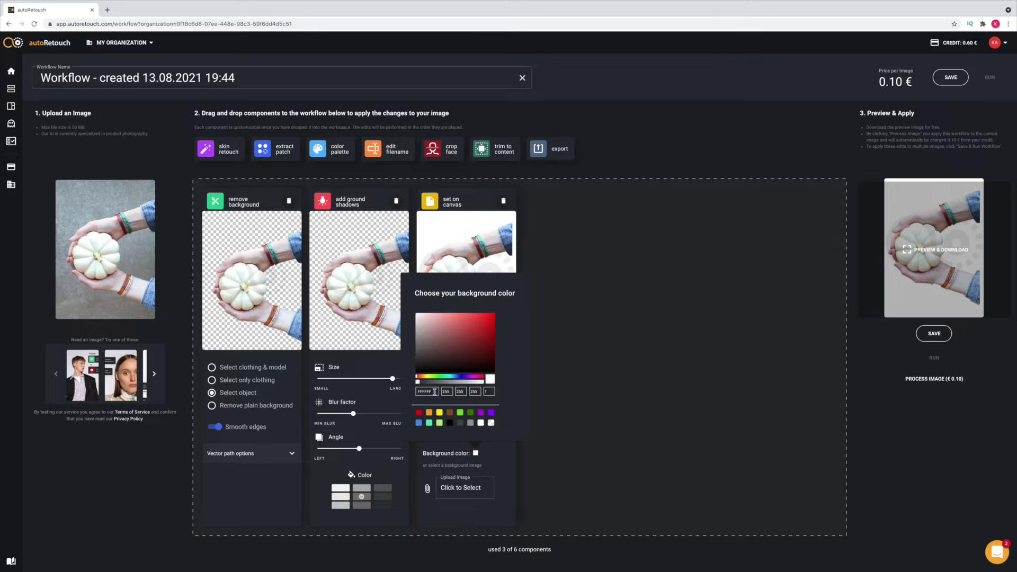
{"action": "left_click", "coordinate": [429, 423]}
{"action": "left_click", "coordinate": [498, 465]}
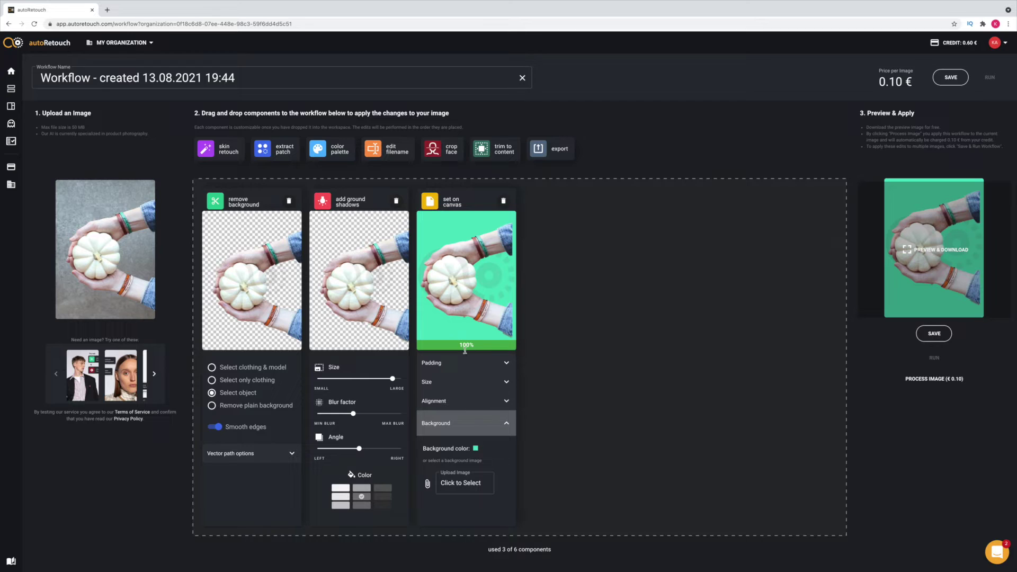
{"action": "left_click", "coordinate": [476, 448]}
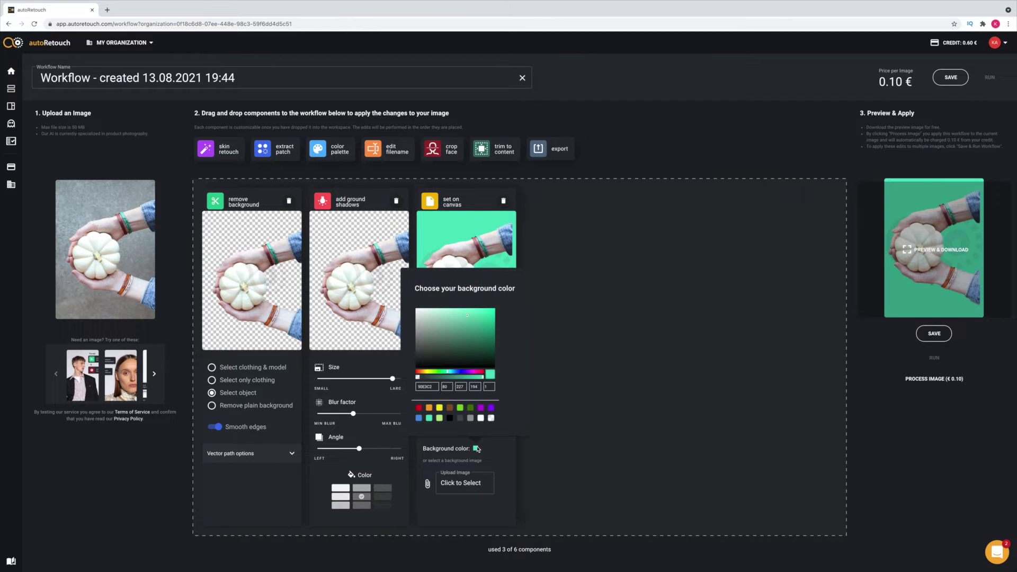
{"action": "left_click", "coordinate": [470, 418]}
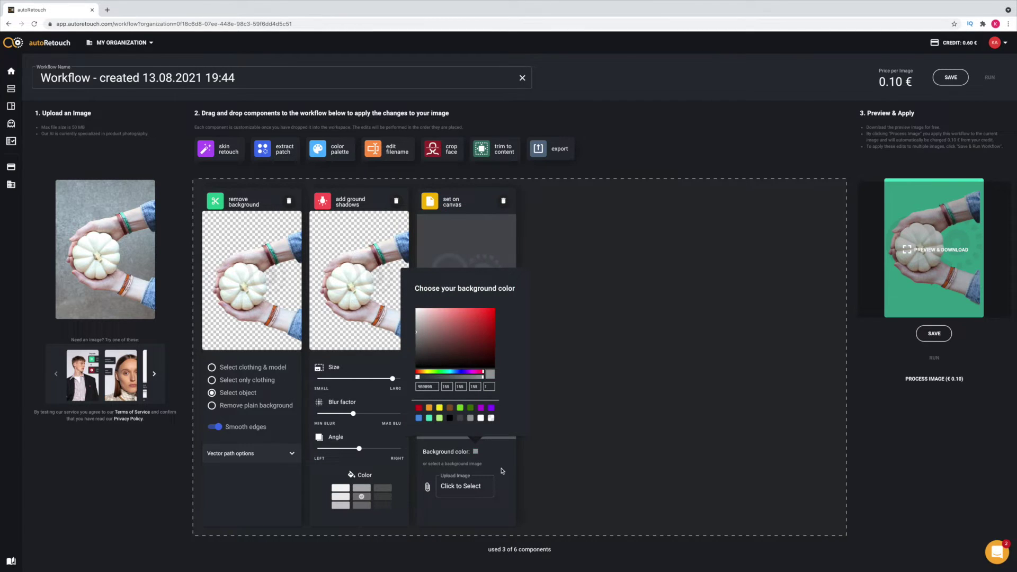
{"action": "left_click", "coordinate": [500, 457]}
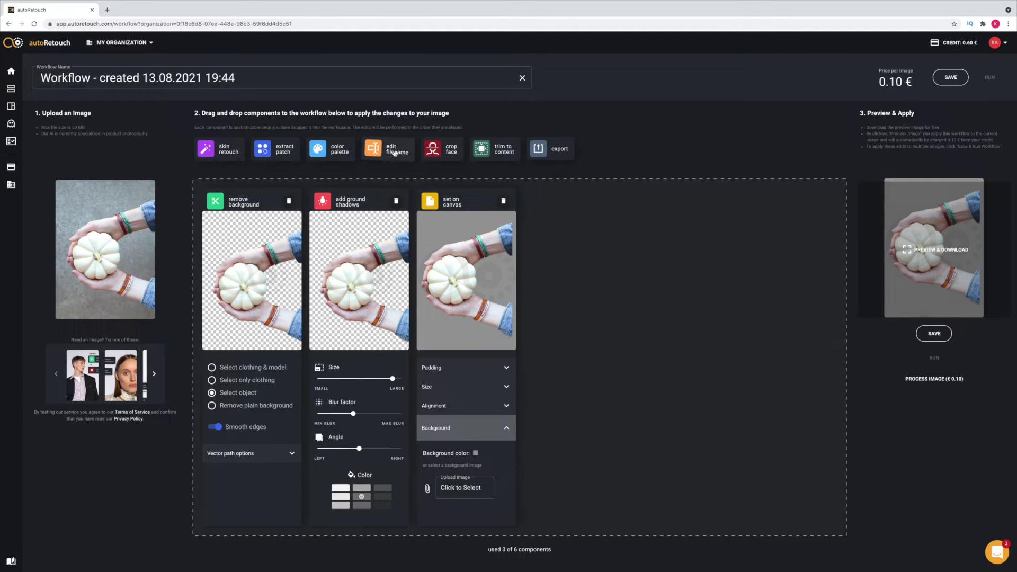
{"action": "left_click_drag", "start_coordinate": [396, 158], "coordinate": [566, 233]}
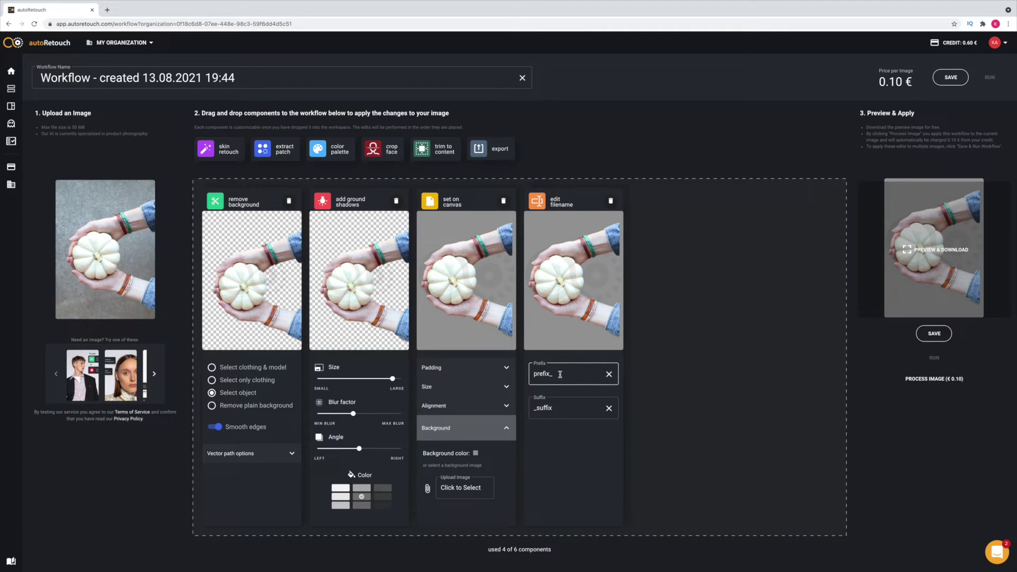
- Replace the default filename prefix with 'test'
{"action": "key", "text": "BackSpace"}
{"action": "key", "text": "BackSpace"}
{"action": "key", "text": "BackSpace"}
{"action": "key", "text": "BackSpace"}
{"action": "key", "text": "BackSpace"}
{"action": "key", "text": "BackSpace"}
{"action": "key", "text": "BackSpace"}
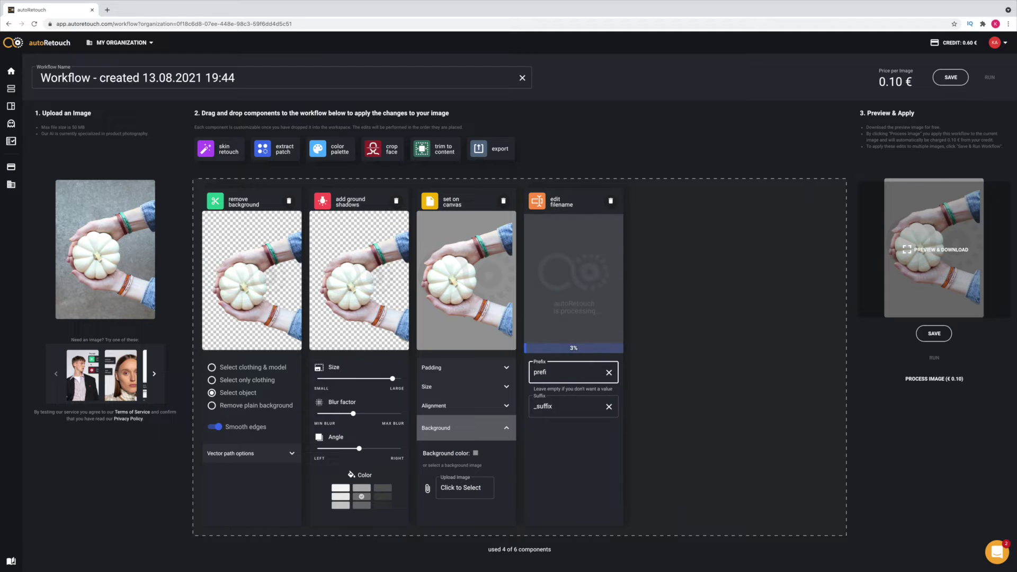
{"action": "type", "text": "test"}
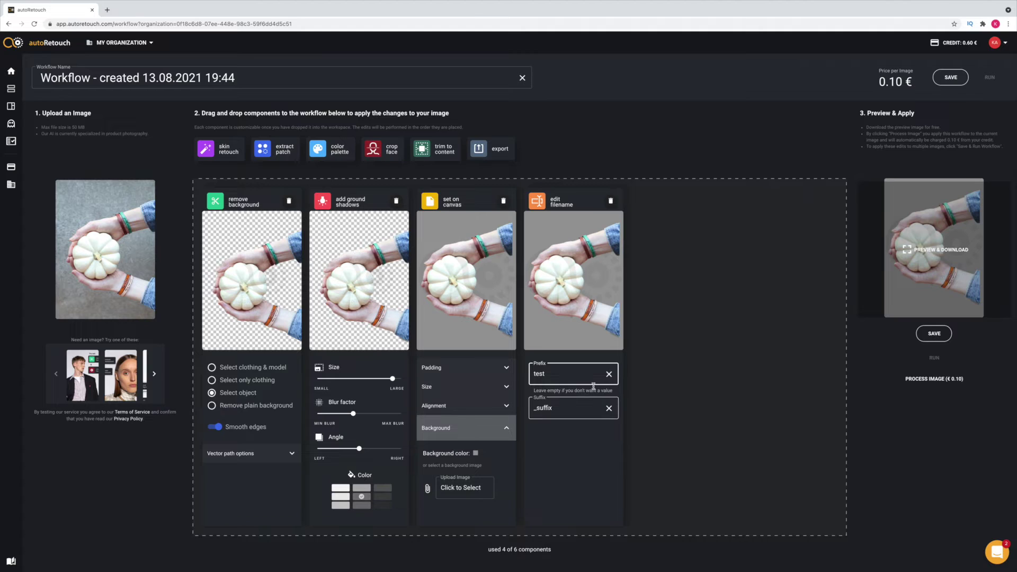
- Add an export step with JPEG file type and open the full-size image preview
{"action": "left_click_drag", "start_coordinate": [510, 158], "coordinate": [676, 249]}
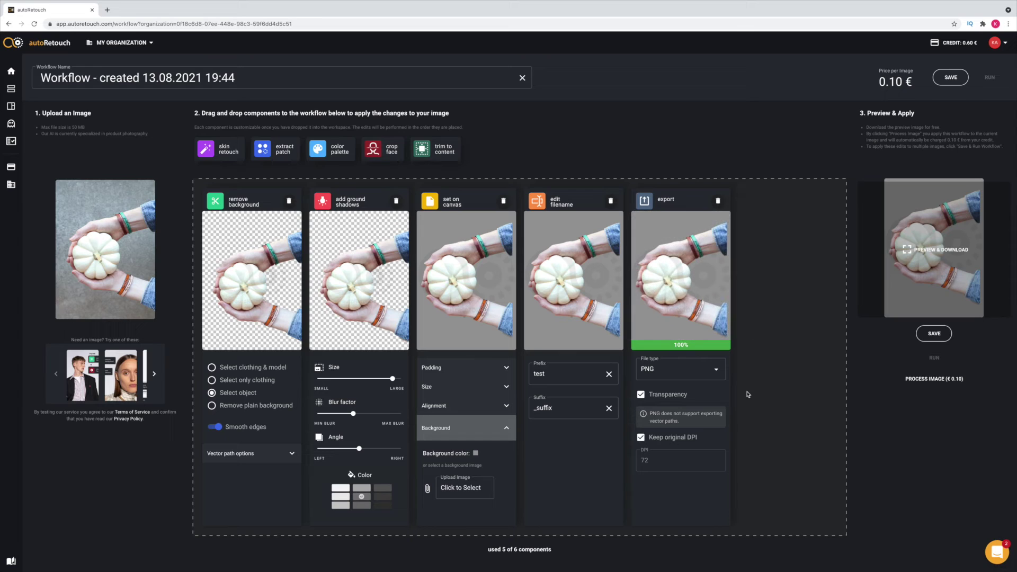
{"action": "left_click", "coordinate": [692, 375]}
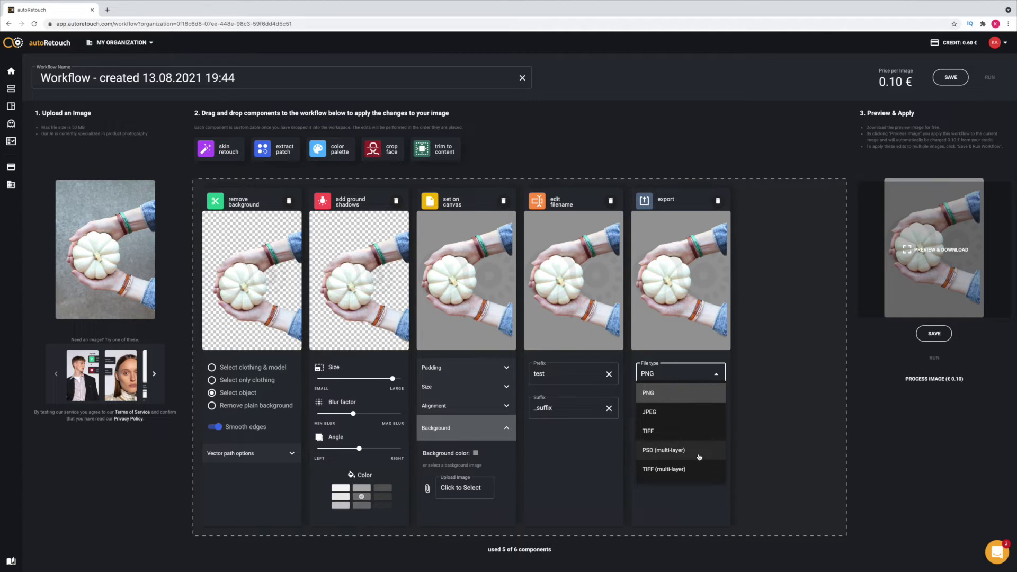
{"action": "left_click", "coordinate": [704, 411]}
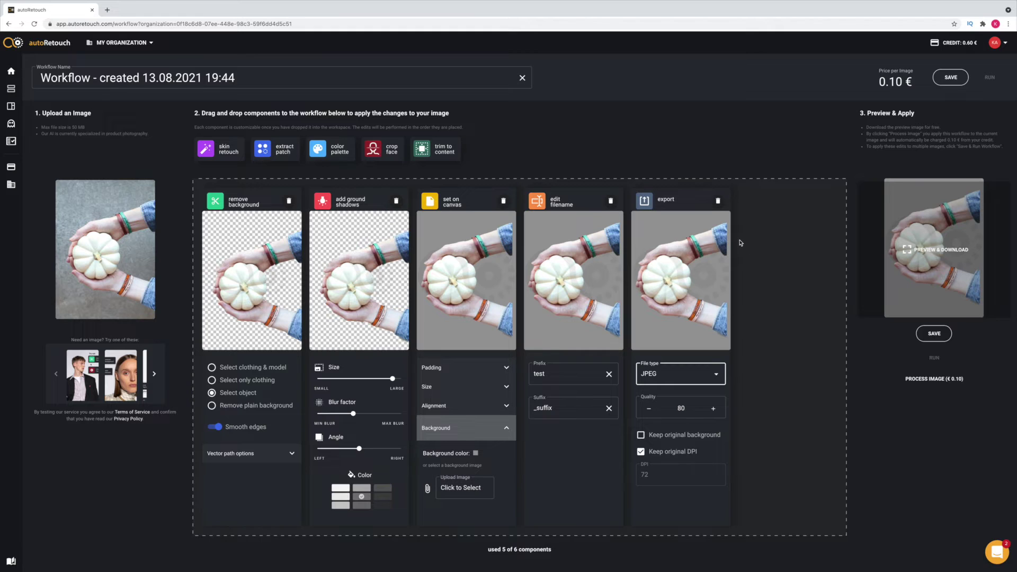
{"action": "left_click", "coordinate": [952, 257]}
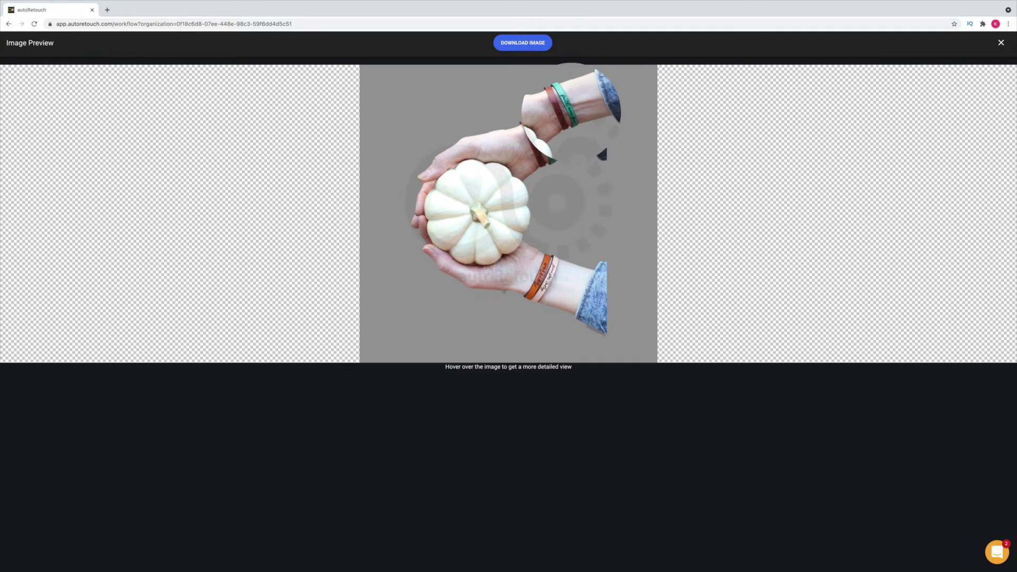
- Close the full-size pumpkin preview to return to the workflow editor
{"action": "left_click", "coordinate": [1001, 42]}
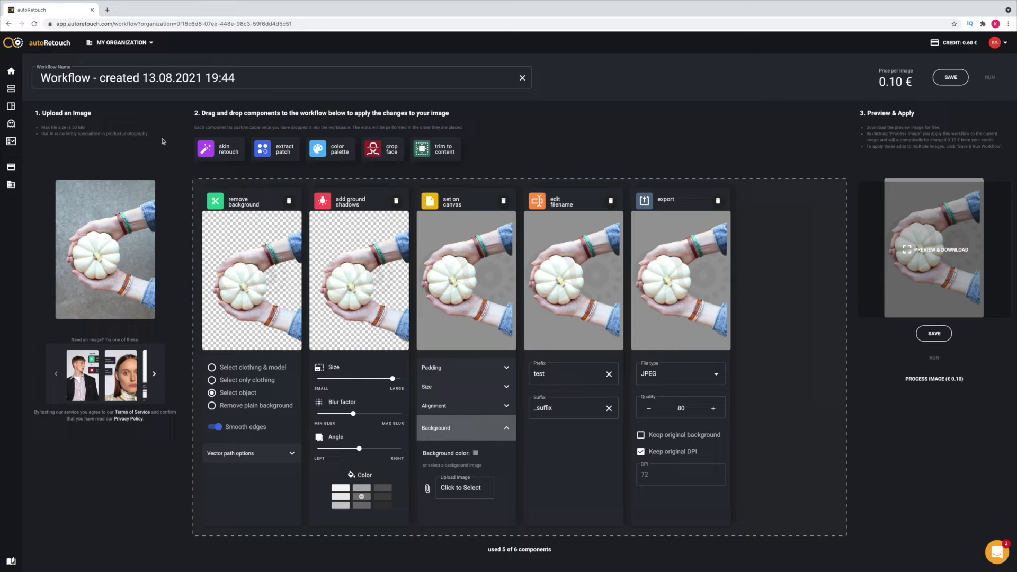
{"action": "mouse_move", "coordinate": [32, 76]}
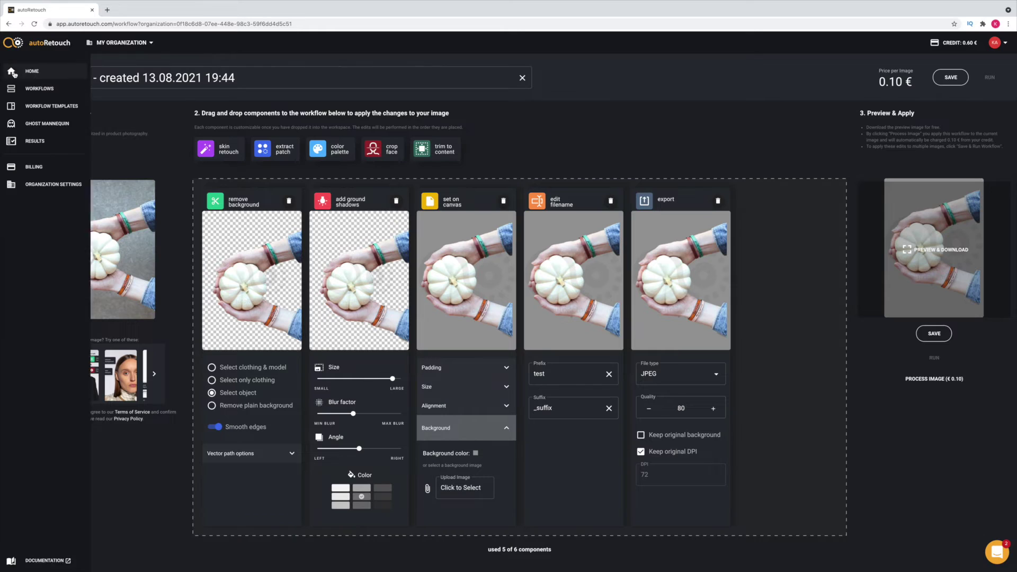
- Open the 13:11 workflow from the Workflows list in Batch Mode
{"action": "left_click", "coordinate": [33, 91]}
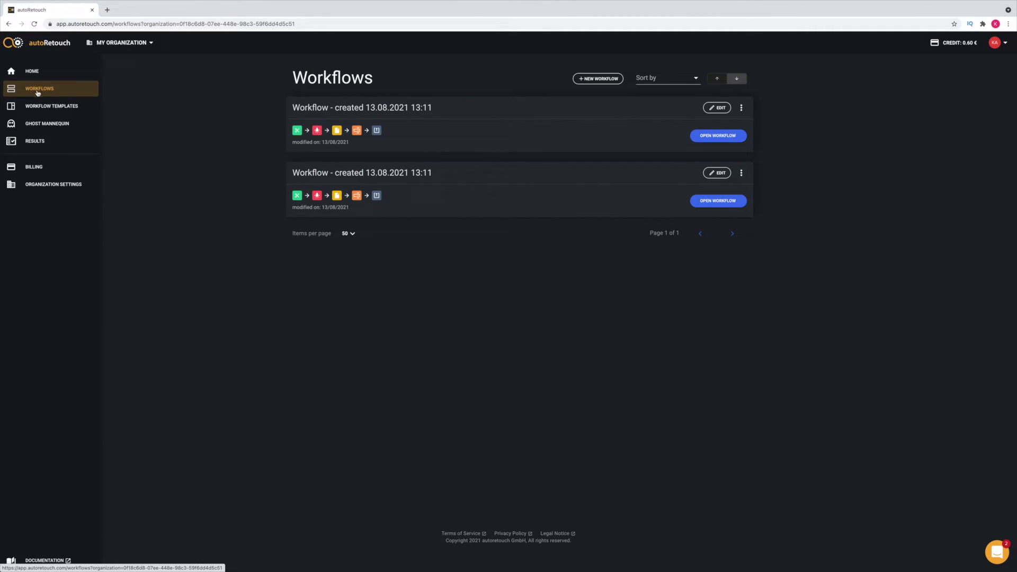
{"action": "left_click", "coordinate": [722, 137]}
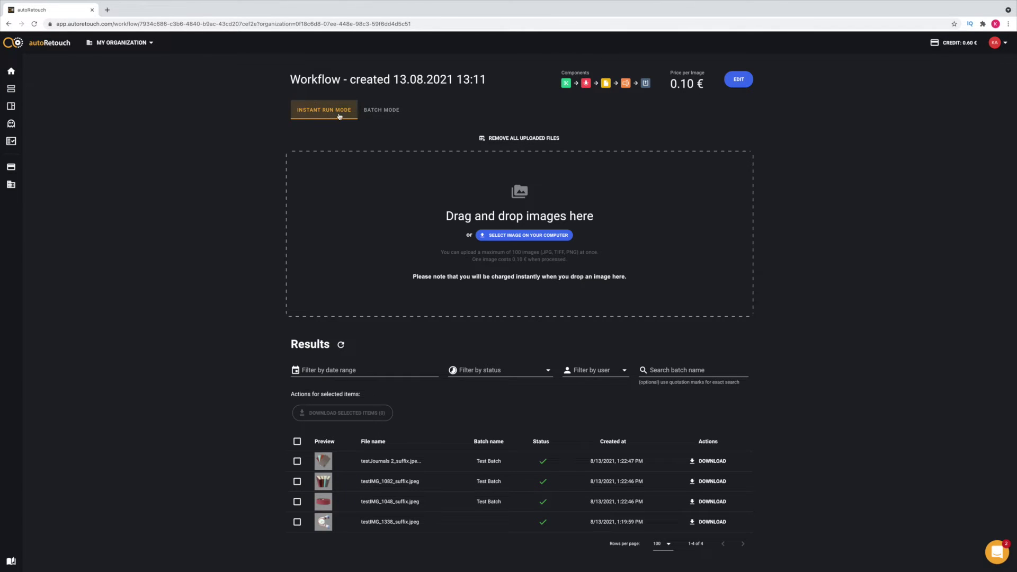
{"action": "left_click", "coordinate": [374, 111]}
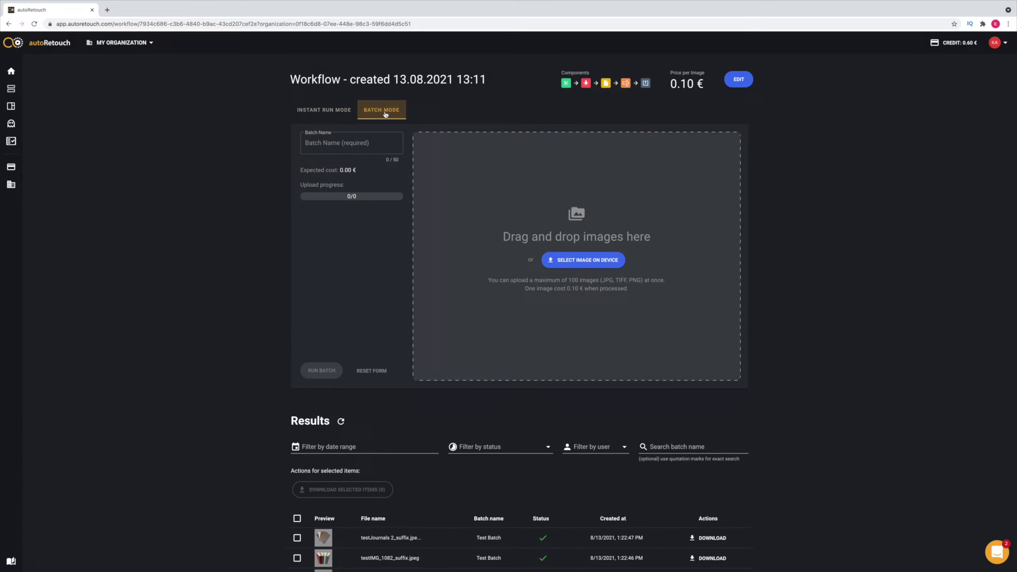
- Name the batch 'Test Batch' and begin choosing device images, starting with IMG_1048.JPG
{"action": "left_click", "coordinate": [339, 149]}
{"action": "type", "text": "Test"}
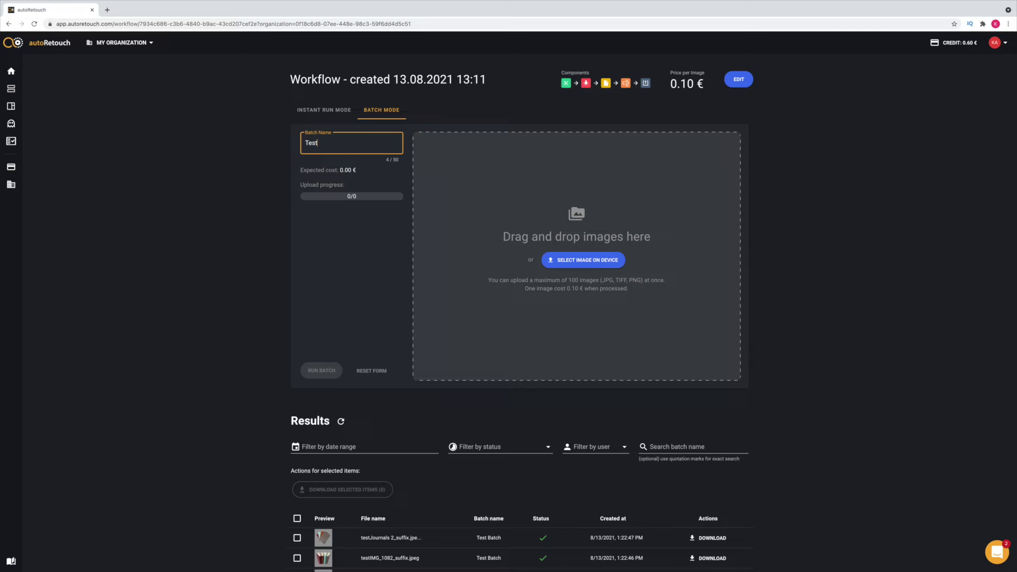
{"action": "type", "text": " Batch"}
{"action": "left_click", "coordinate": [583, 261]}
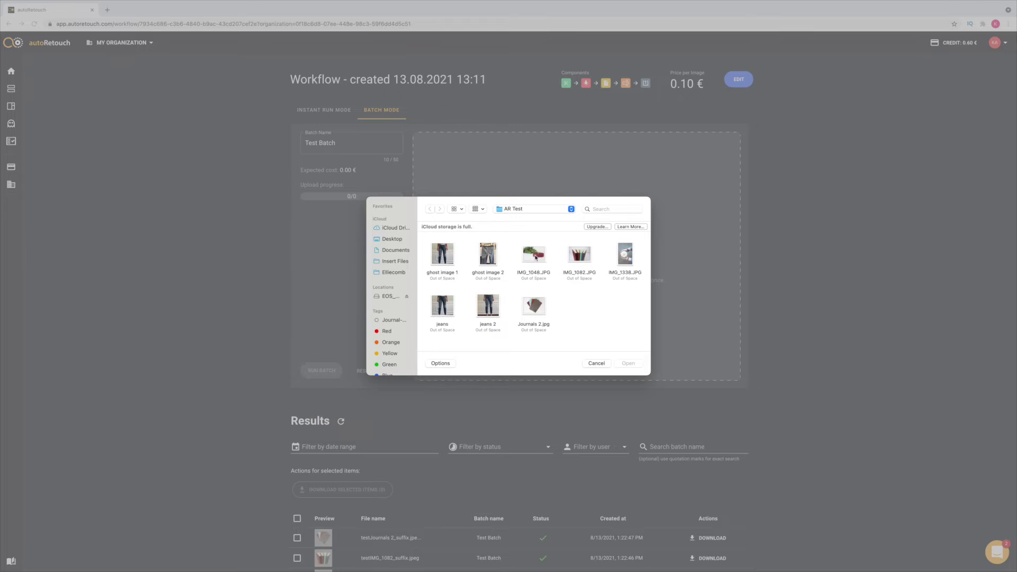
{"action": "left_click", "coordinate": [550, 256]}
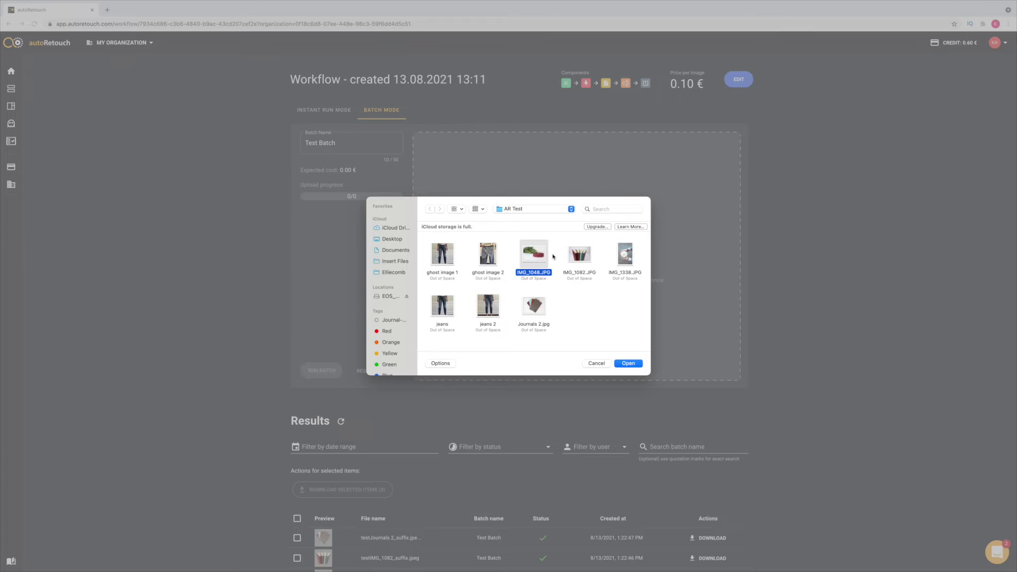
- Add IMG_1082.JPG and Journals 2.jpg to the selection and upload all three files
{"action": "left_click", "coordinate": [582, 259], "text": "super"}
{"action": "left_click", "coordinate": [534, 307], "text": "super"}
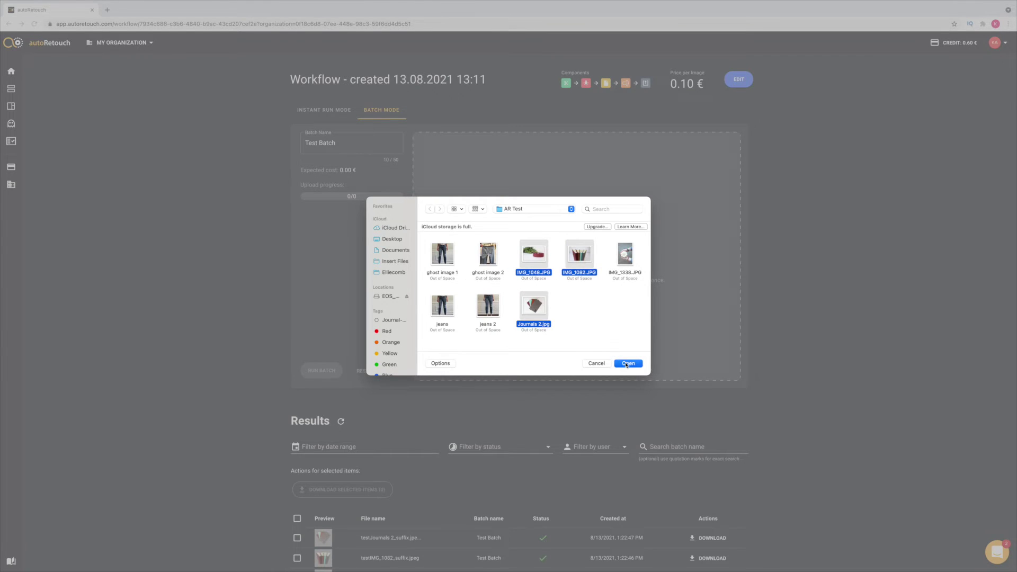
{"action": "left_click", "coordinate": [628, 363]}
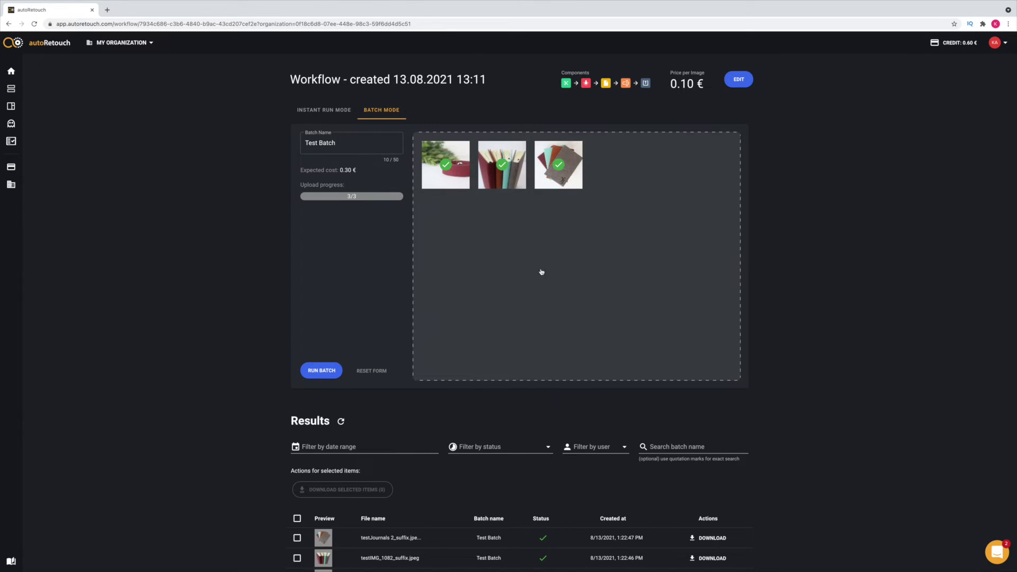
- Run the Test Batch and check the Results table for its three finished rows
{"action": "left_click", "coordinate": [322, 370]}
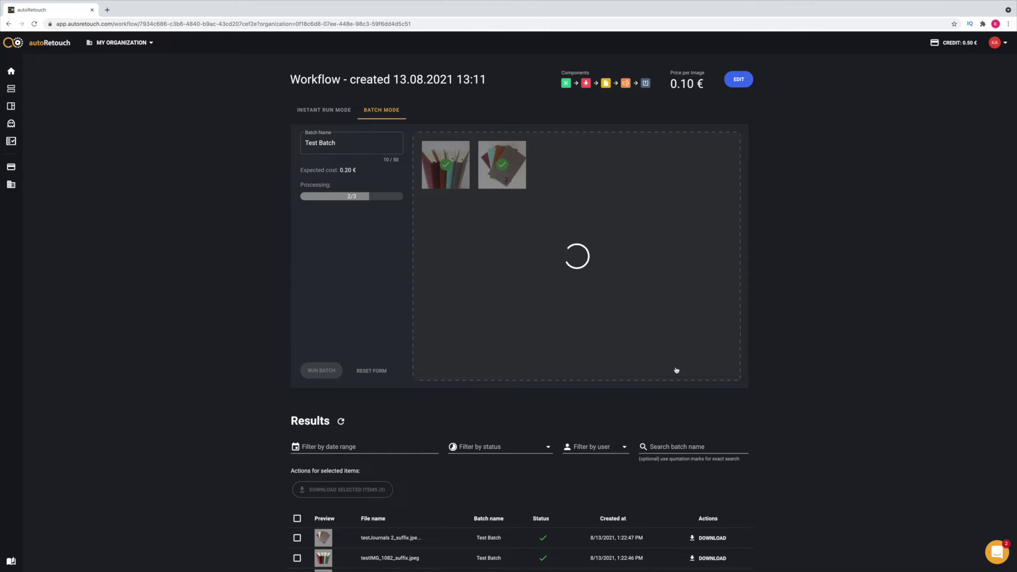
{"action": "scroll", "coordinate": [812, 384], "scroll_direction": "down", "scroll_amount": 4}
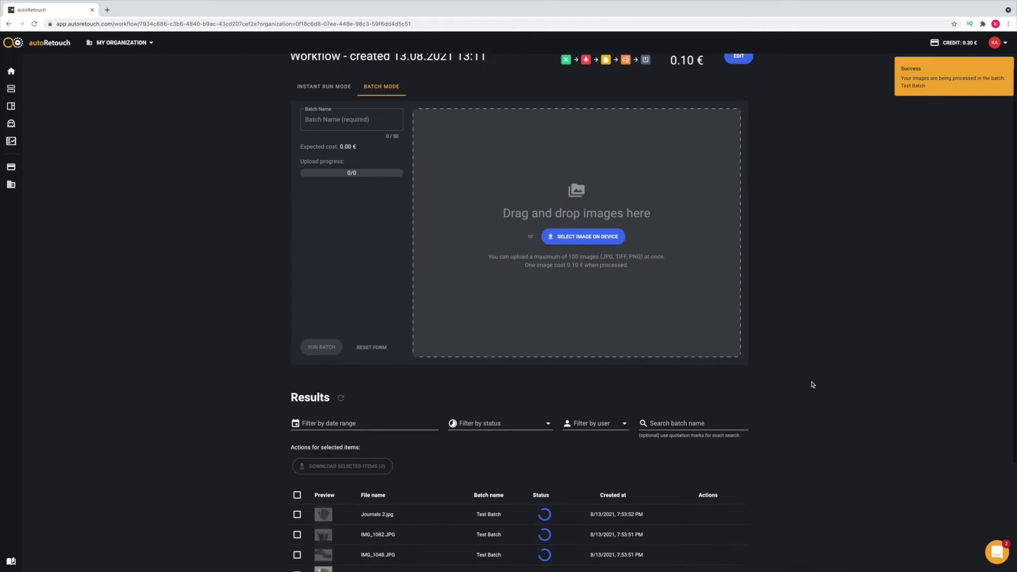
{"action": "scroll", "coordinate": [813, 384], "scroll_direction": "up", "scroll_amount": 1}
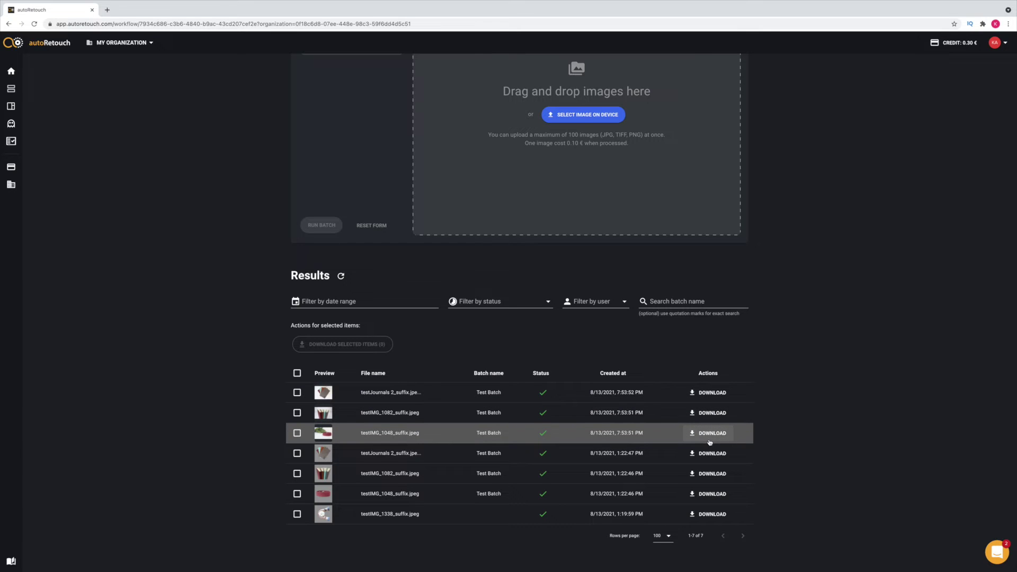
- Show every processed image in the Results Overview's All Images list
{"action": "mouse_move", "coordinate": [11, 142]}
{"action": "left_click", "coordinate": [53, 144]}
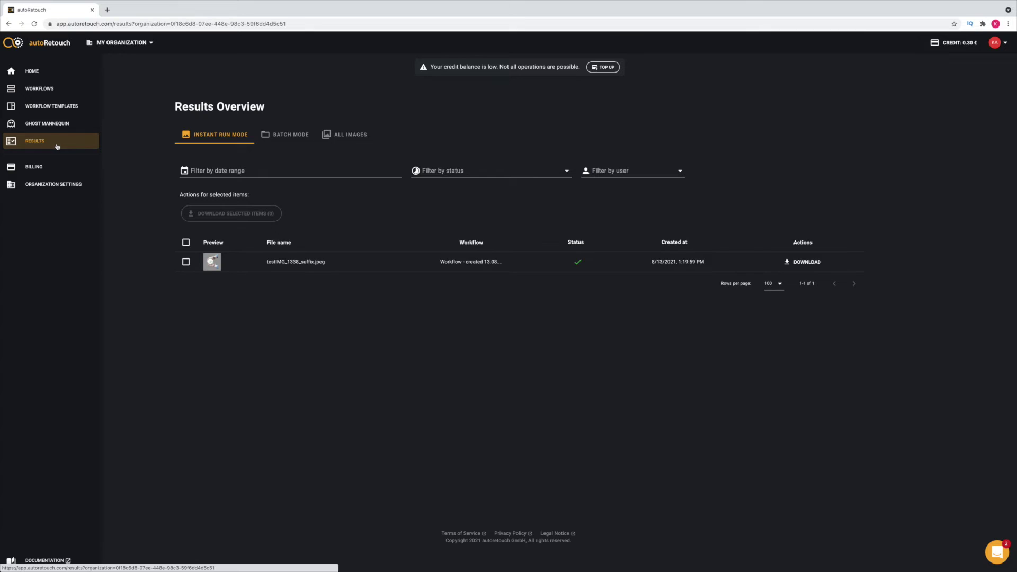
{"action": "left_click", "coordinate": [345, 137]}
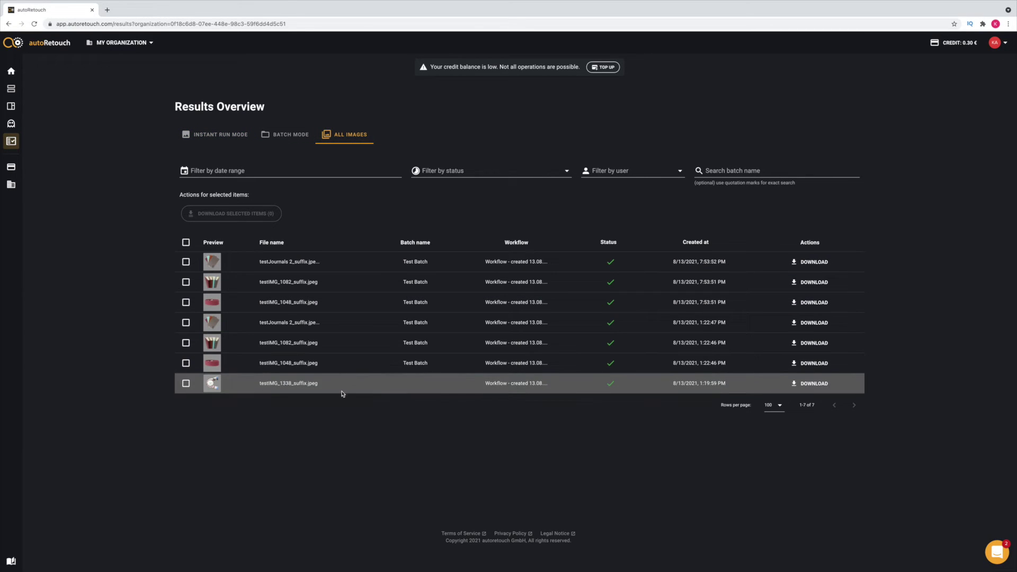
- View testJournals 2_suffix, testIMG_1082_suffix and testIMG_1048_suffix at full size, one after another
{"action": "left_click", "coordinate": [217, 265]}
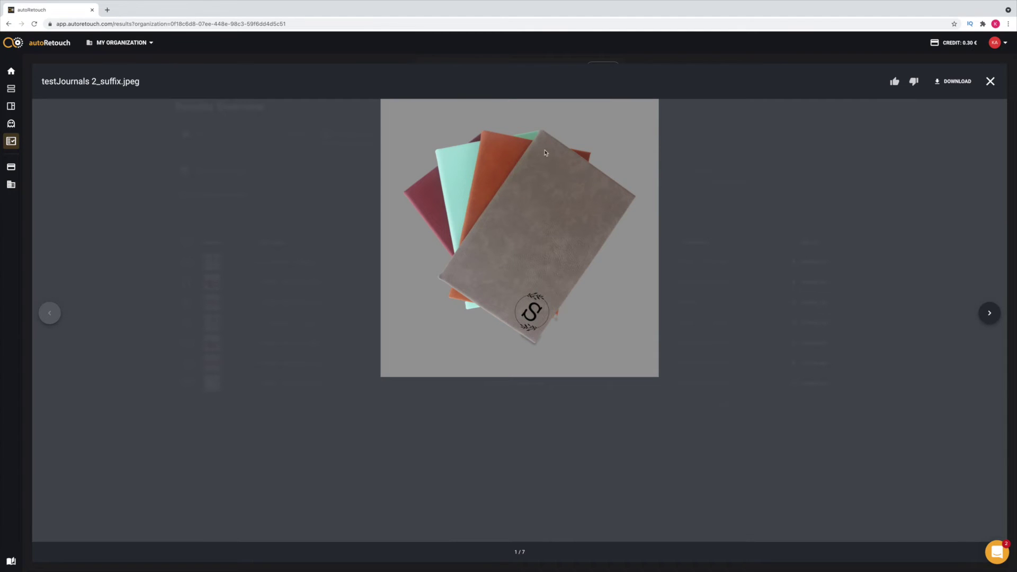
{"action": "left_click", "coordinate": [990, 81]}
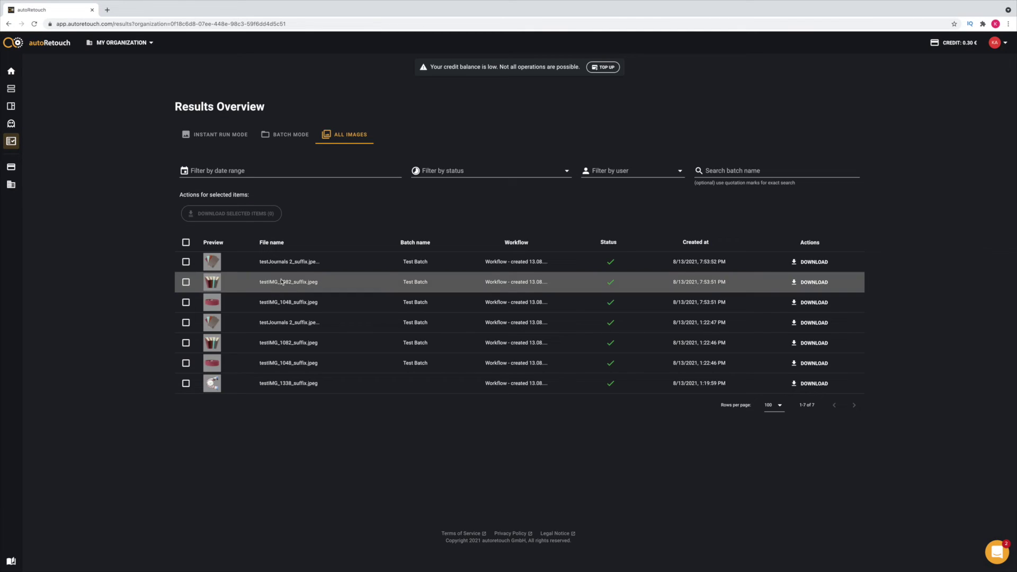
{"action": "left_click", "coordinate": [212, 285]}
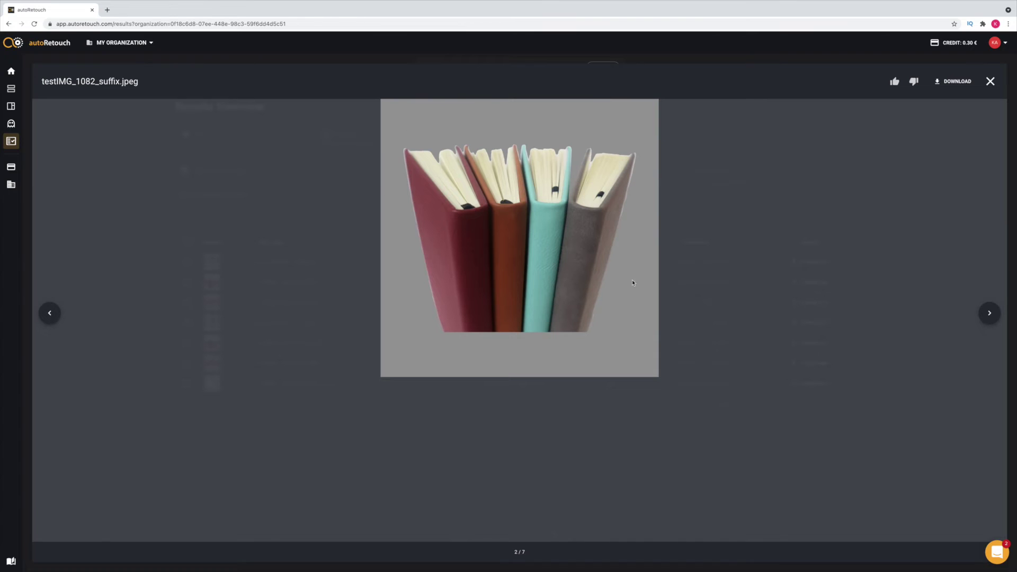
{"action": "left_click", "coordinate": [989, 81]}
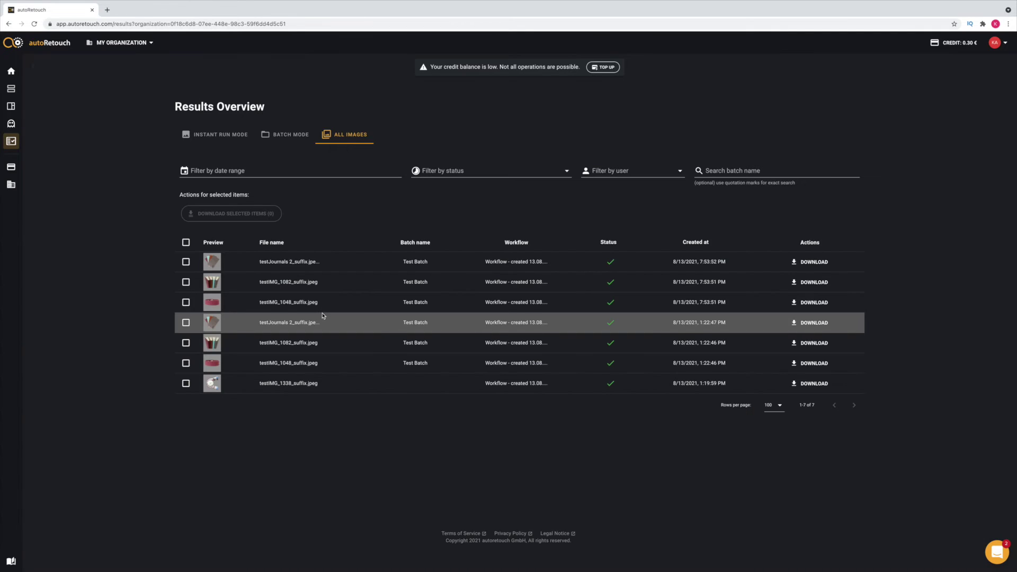
{"action": "left_click", "coordinate": [215, 307]}
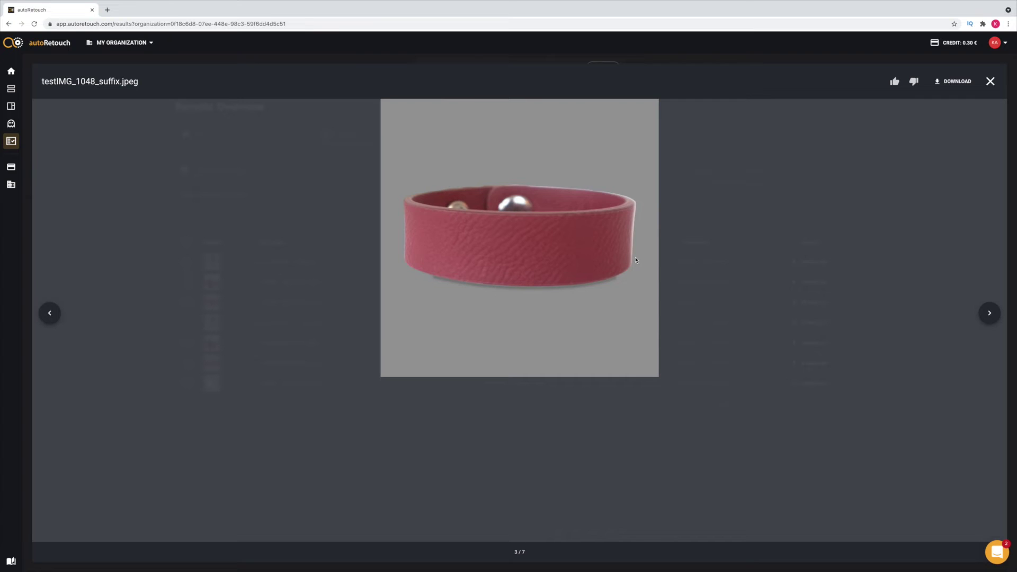
{"action": "left_click", "coordinate": [990, 82]}
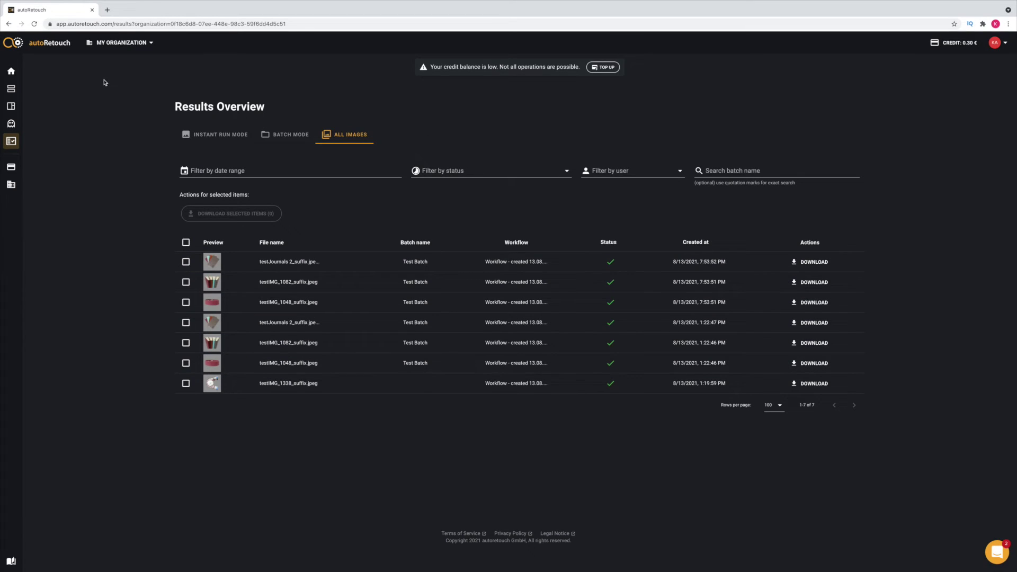
- Switch to the Ghost Mannequin tool and begin uploading its Product Image
{"action": "left_click", "coordinate": [26, 127]}
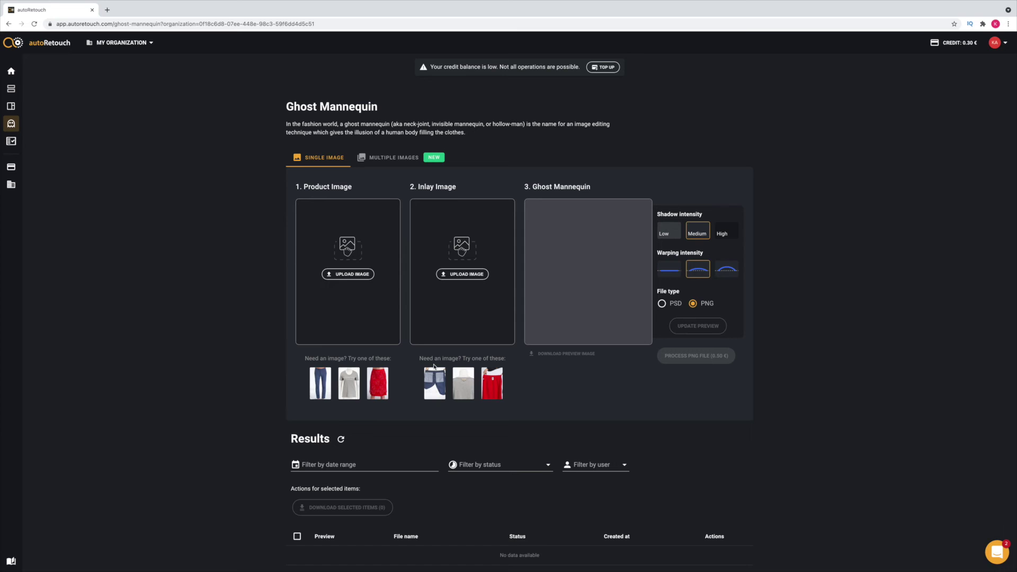
{"action": "left_click", "coordinate": [345, 275]}
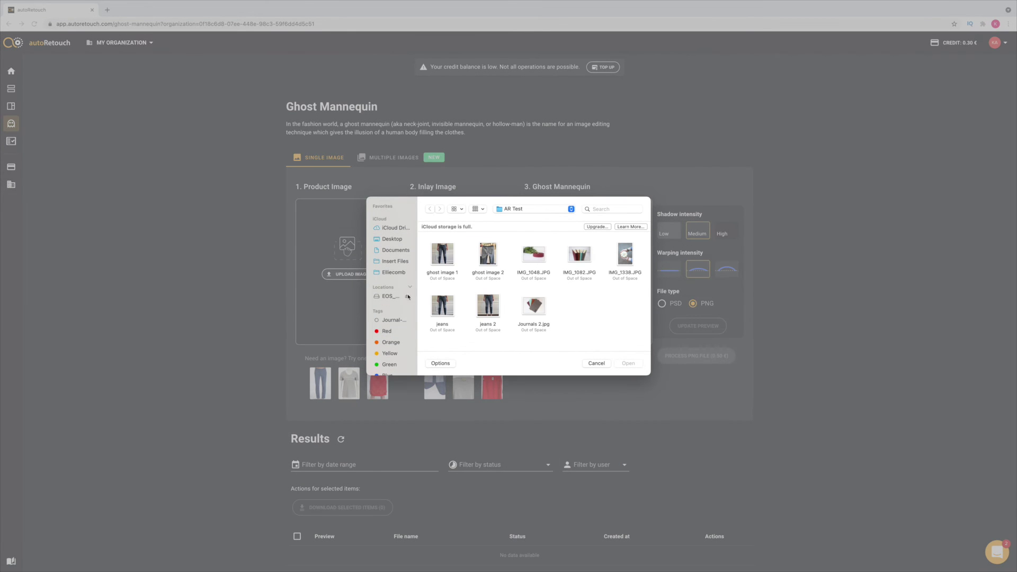
- Upload 'jeans 2' as the product image and 'ghost image 2' as the inlay image
{"action": "left_click", "coordinate": [487, 307]}
{"action": "left_click", "coordinate": [627, 364]}
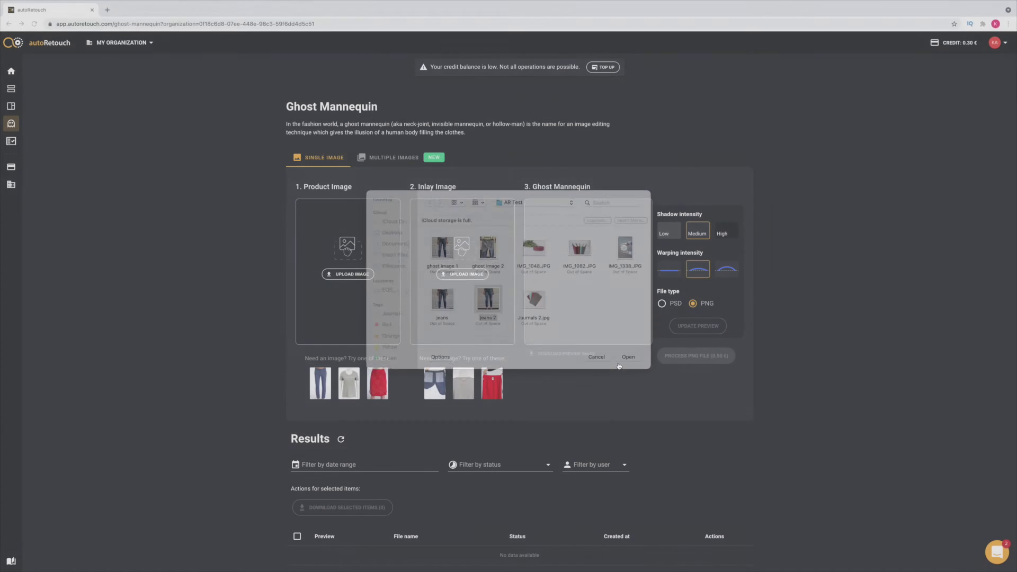
{"action": "left_click", "coordinate": [473, 279]}
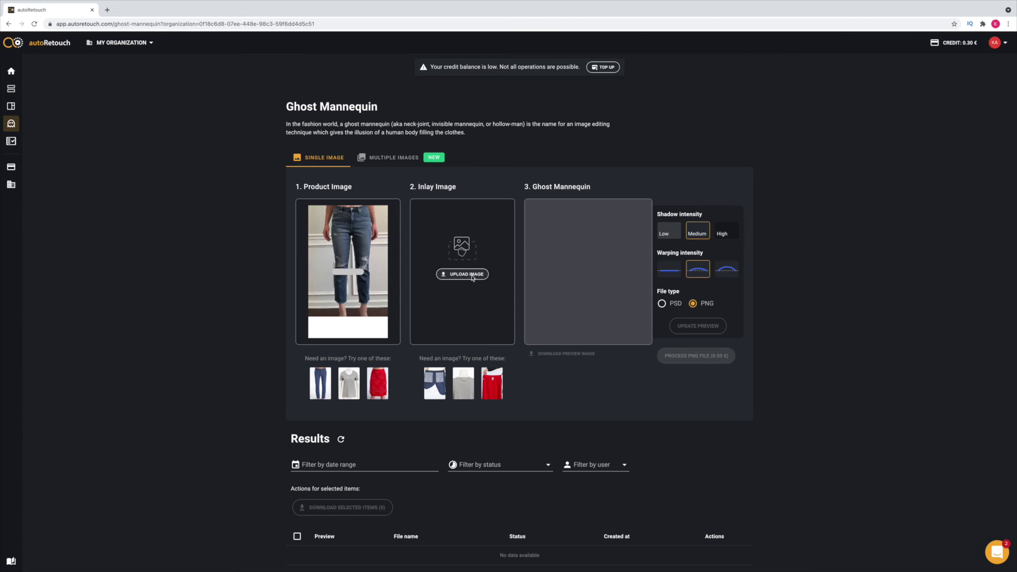
{"action": "left_click", "coordinate": [484, 271]}
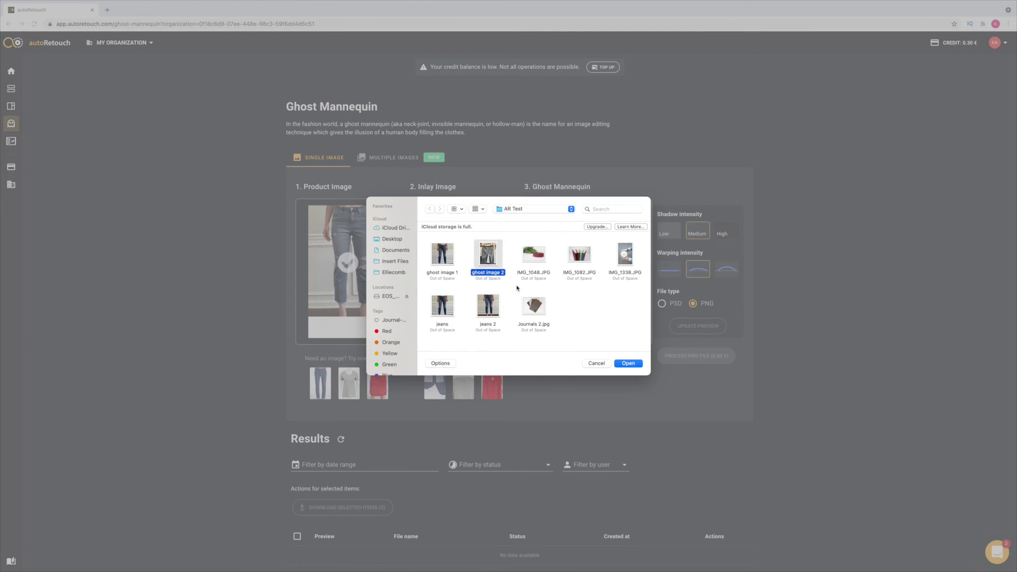
{"action": "left_click", "coordinate": [637, 365]}
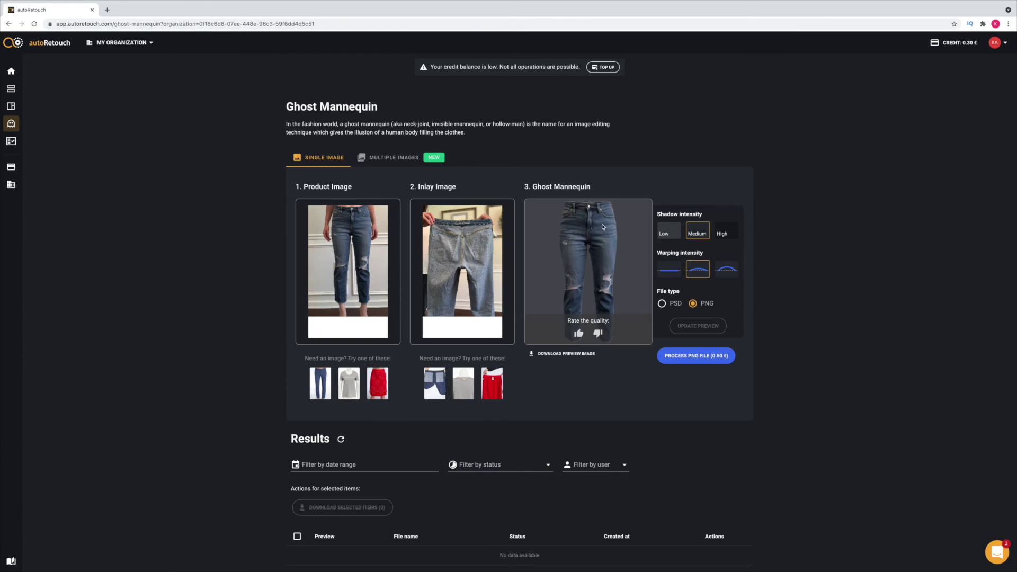
{"action": "mouse_move", "coordinate": [478, 238]}
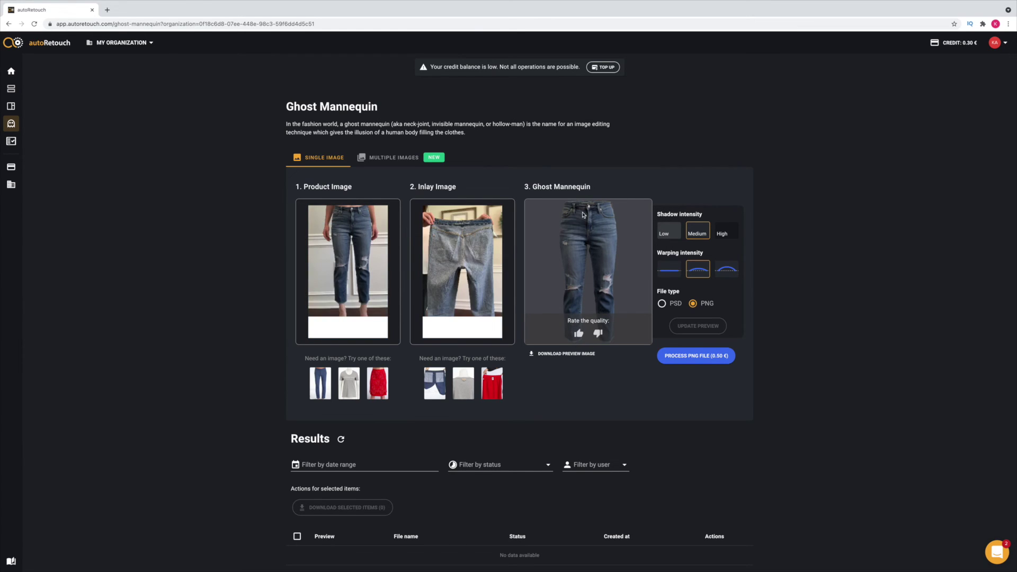